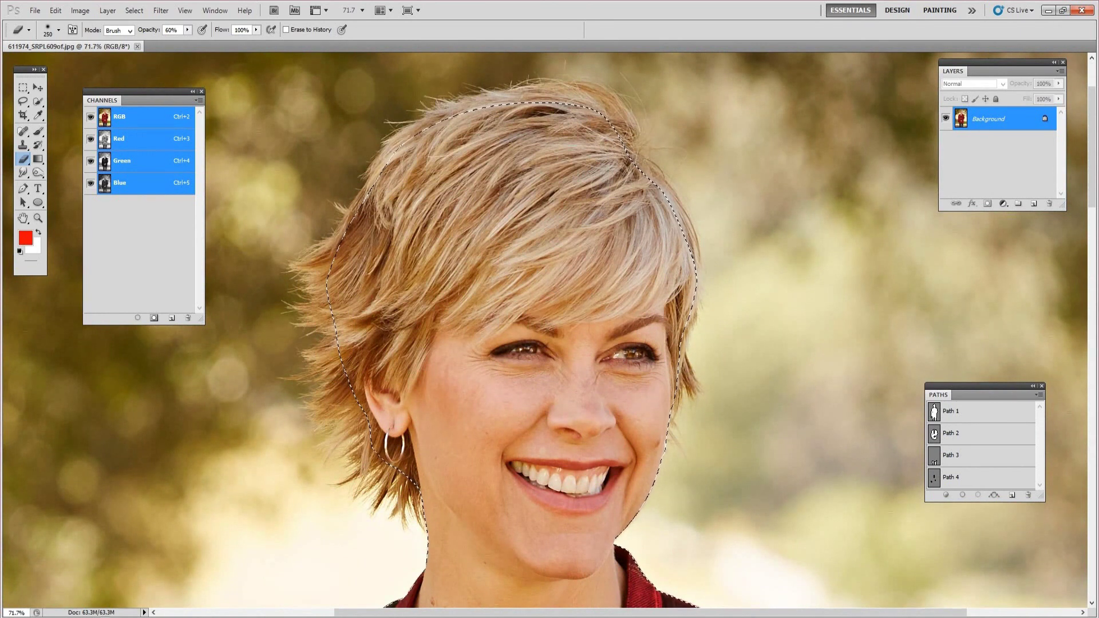
# Feather the woman's selection by 0.5 px and mask a new layer group to it
pyautogui.hotkey('shift', 'F6')
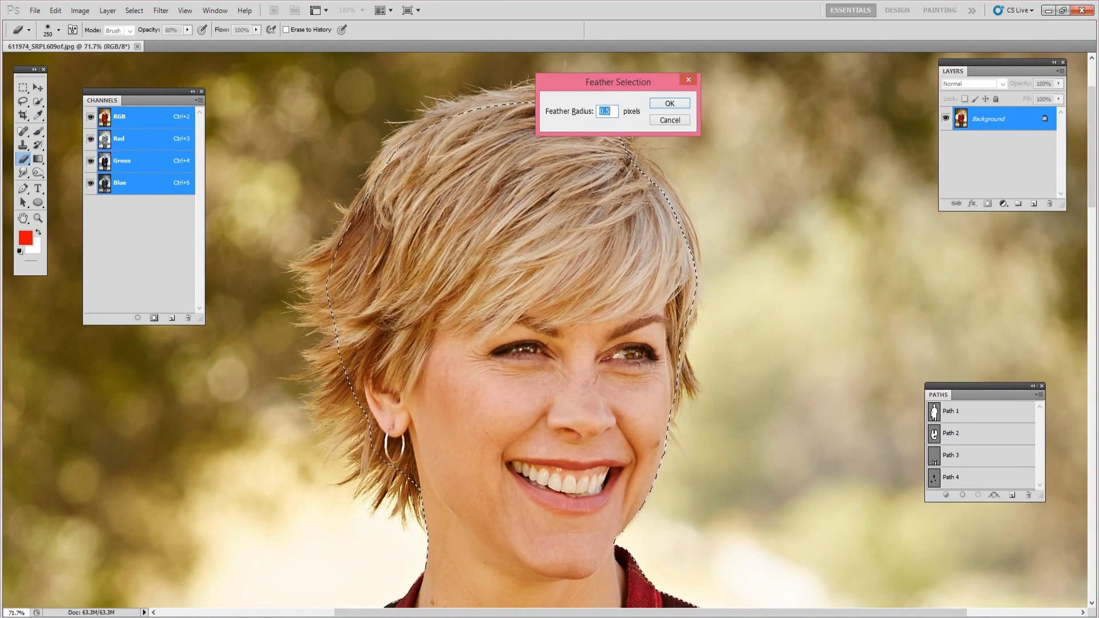
pyautogui.press('Return')
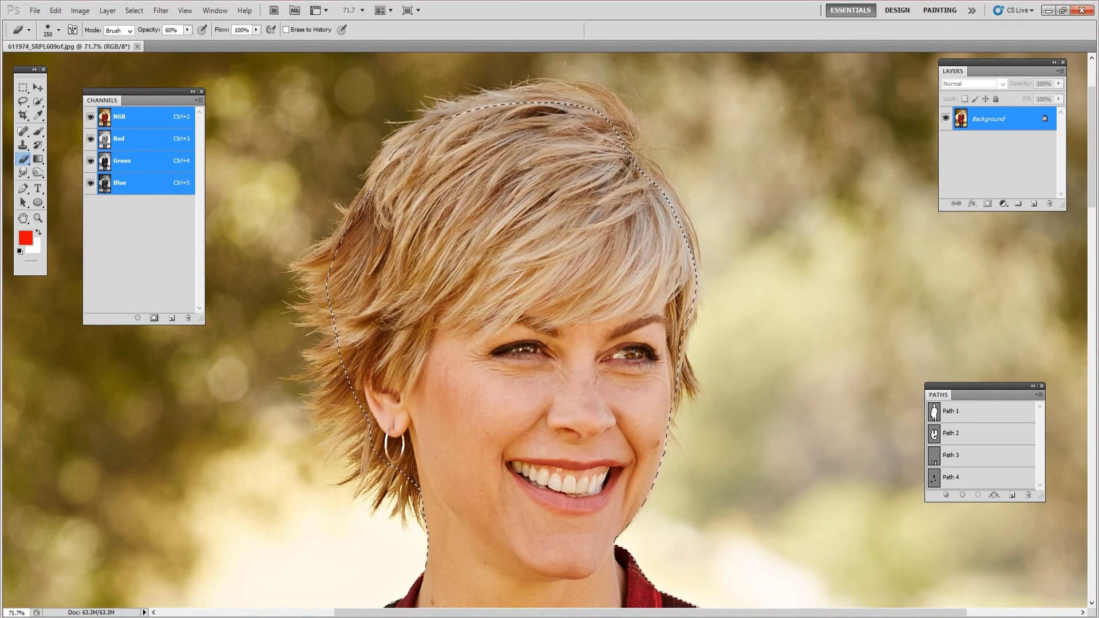
pyautogui.click(1017, 204)
pyautogui.click(987, 204)
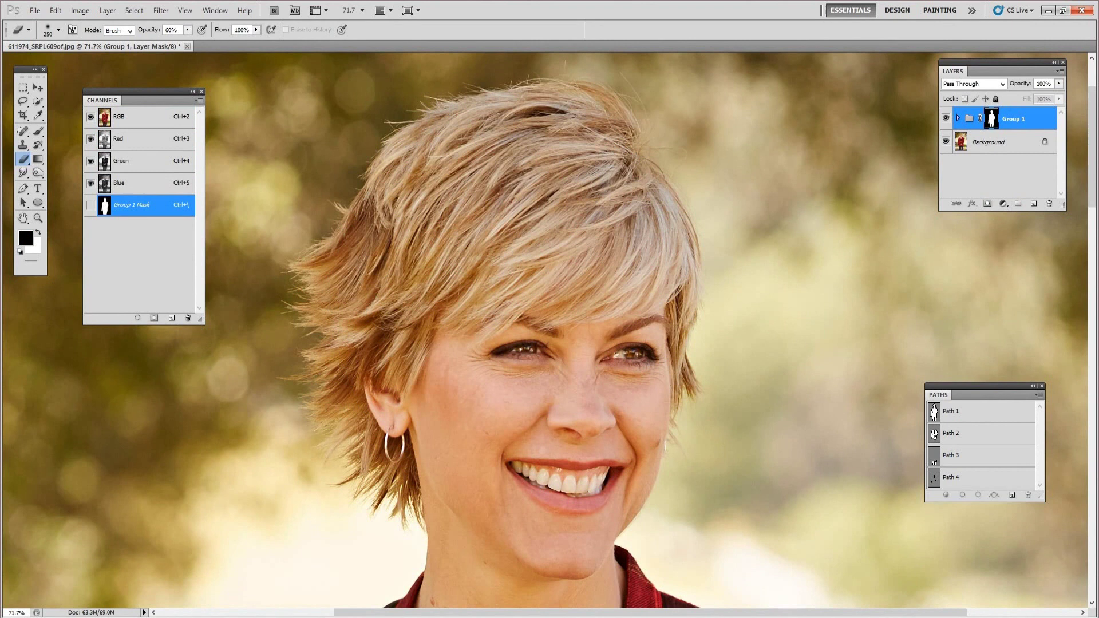
# Preview the group mask as a red overlay on the woman and hide the panels
pyautogui.press('\\')
pyautogui.scroll(3, 550, 336)
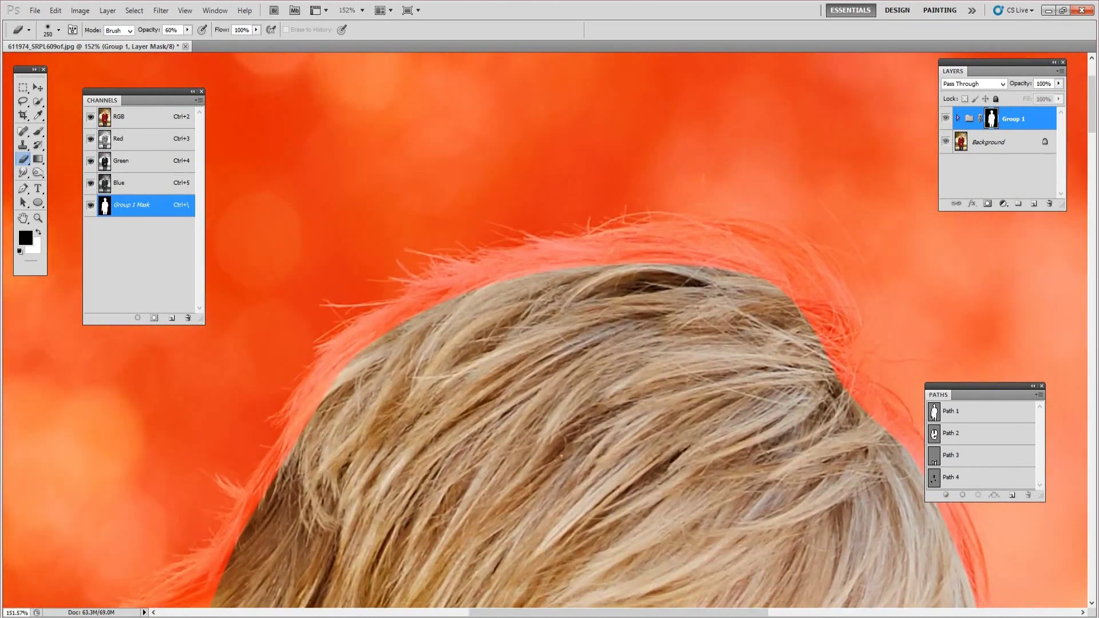
pyautogui.hotkey('ctrl', 'i')
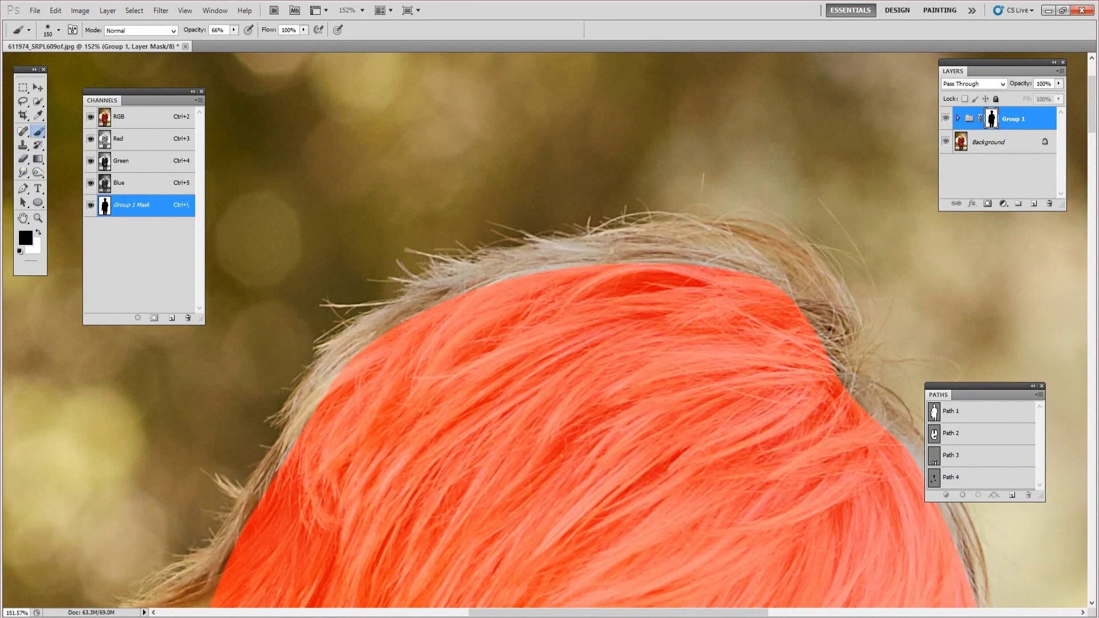
pyautogui.press('Tab')
pyautogui.scroll(-5, 550, 326)
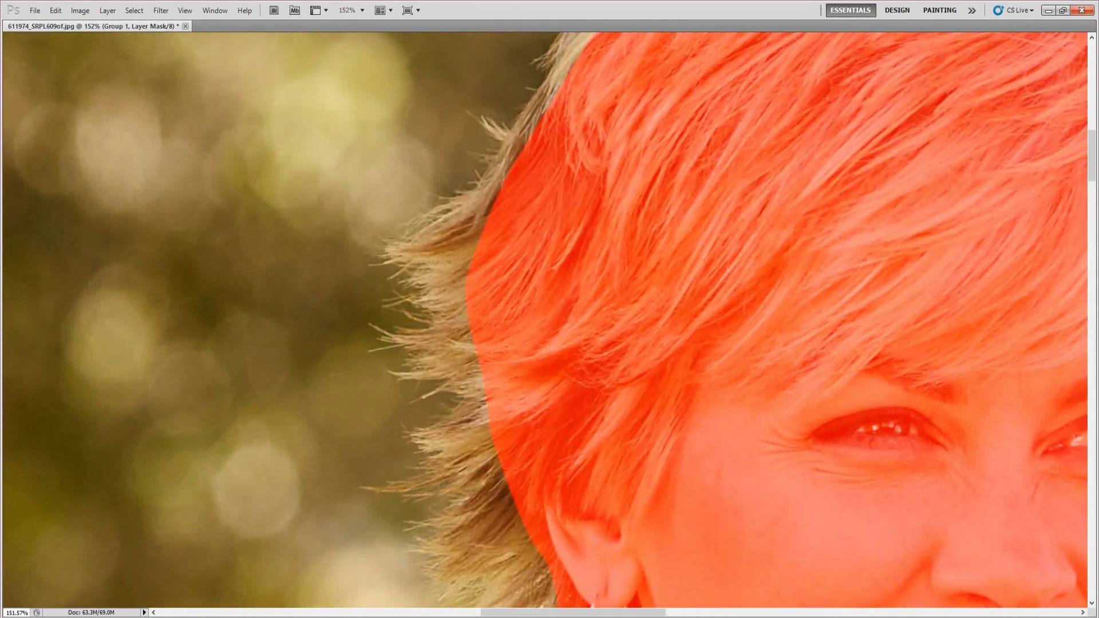
pyautogui.scroll(2, 382, 343)
pyautogui.scroll(2, 429, 326)
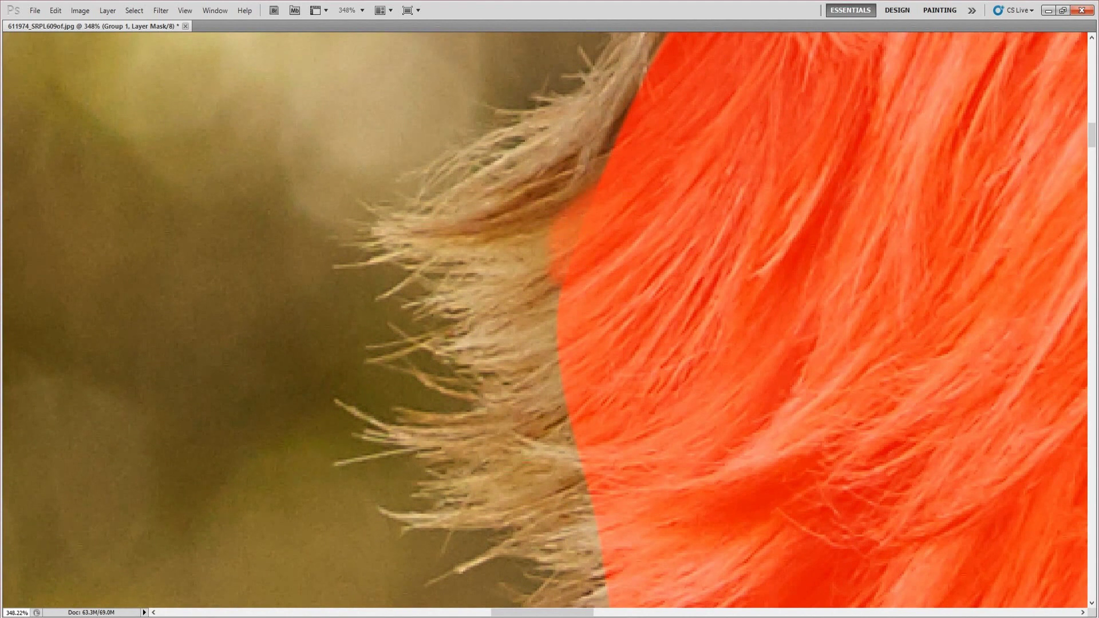
# Bring the workspace panels back into view
pyautogui.press('Tab')
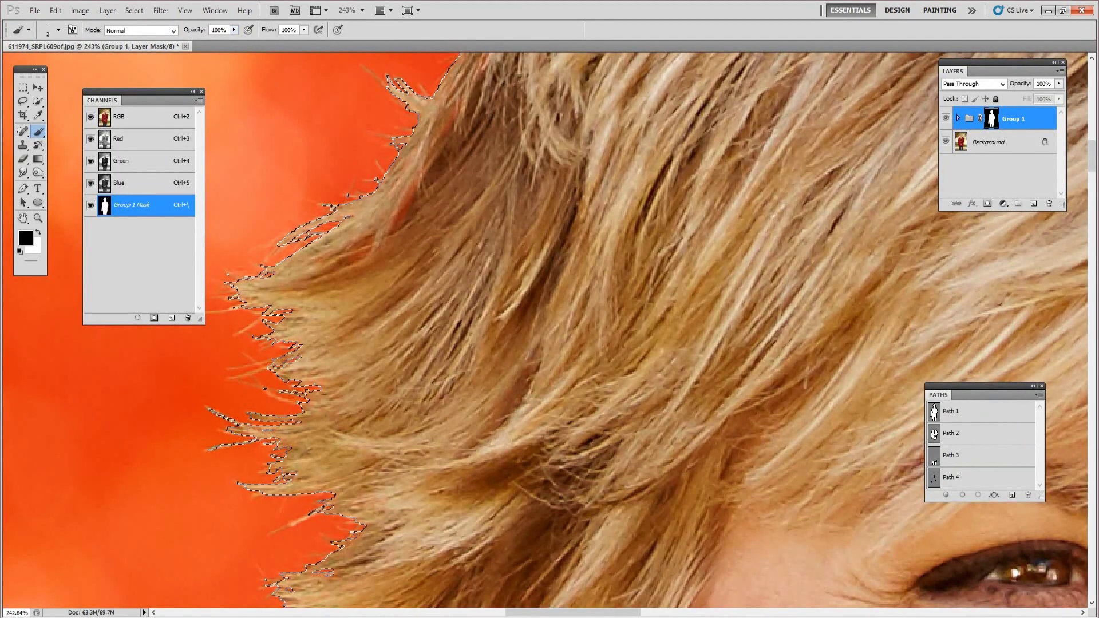
pyautogui.scroll(3, 429, 301)
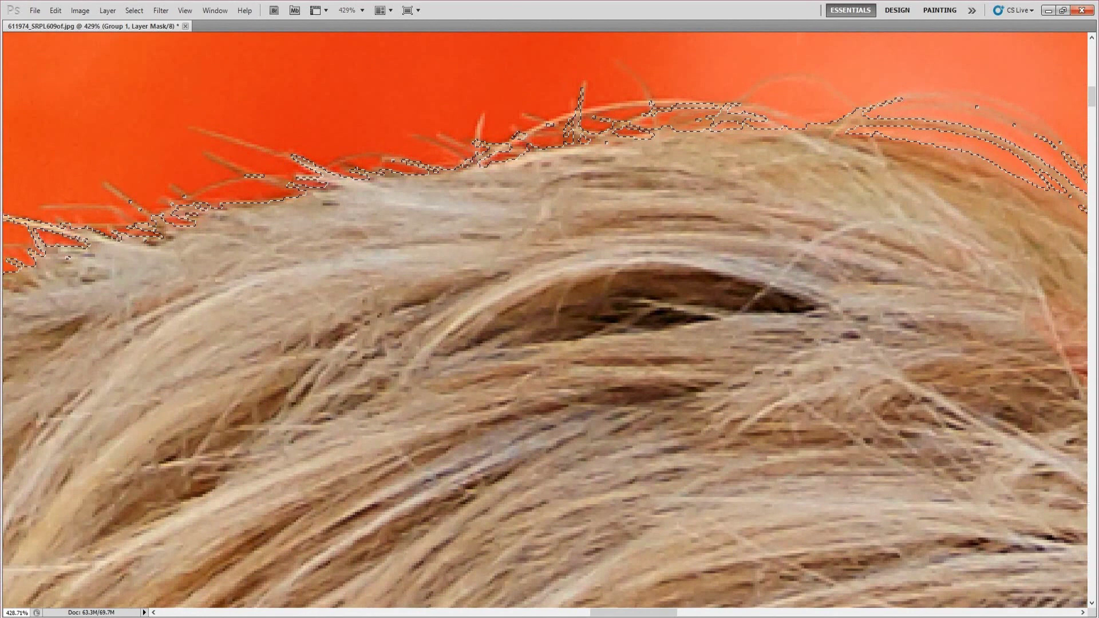
pyautogui.hscroll(3, 550, 327)
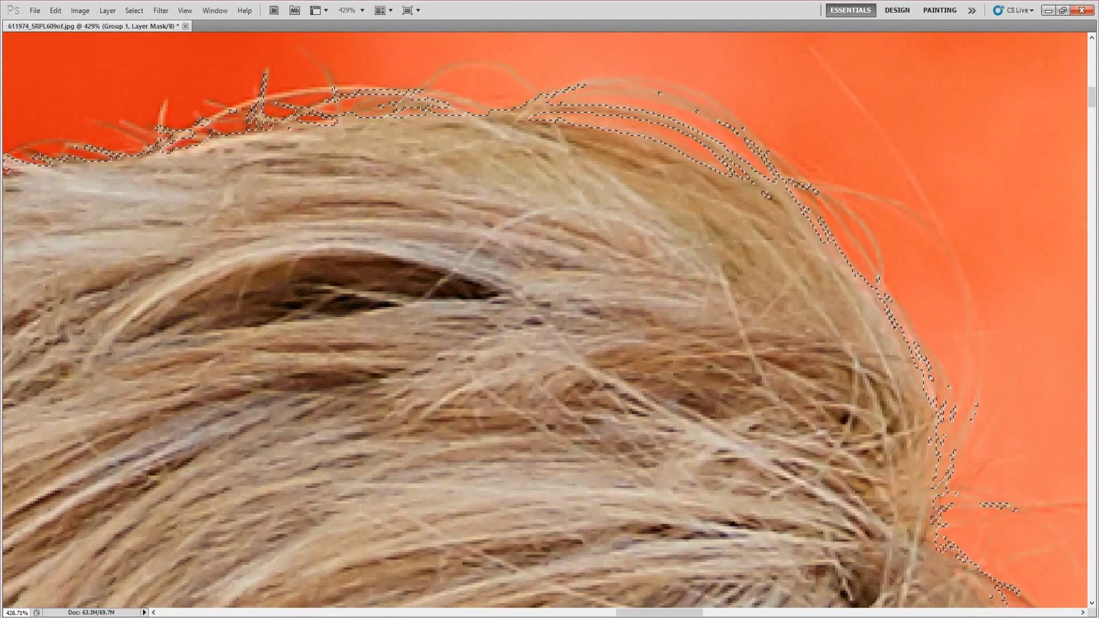
pyautogui.scroll(-3, 550, 327)
pyautogui.hscroll(3, 550, 327)
pyautogui.scroll(-2, 550, 327)
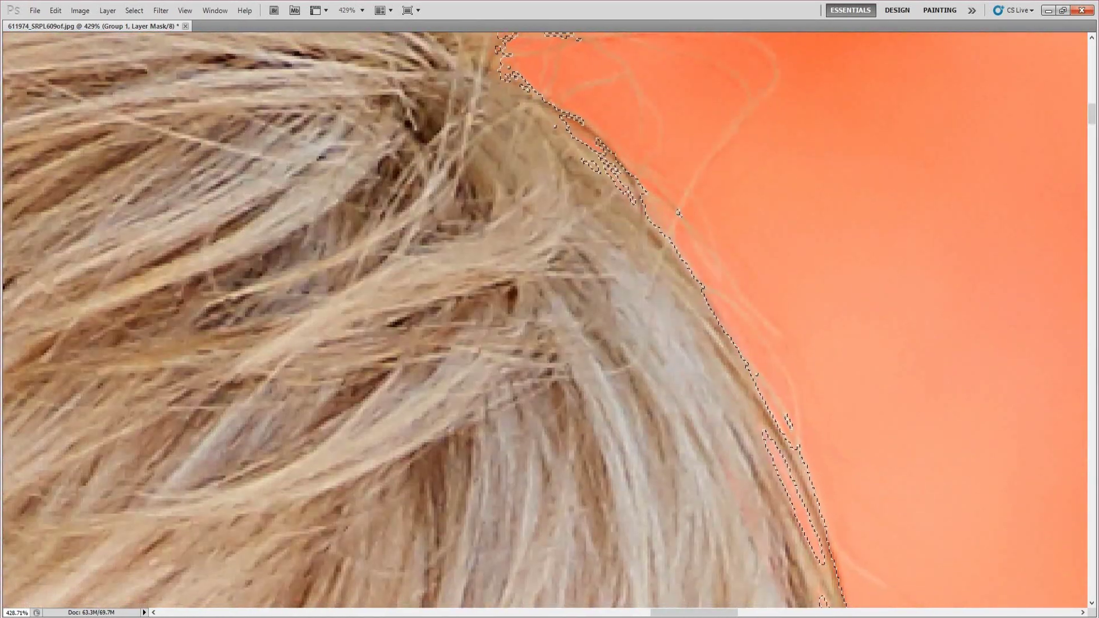
pyautogui.scroll(-2, 550, 327)
pyautogui.scroll(-2, 550, 326)
pyautogui.scroll(-2, 550, 326)
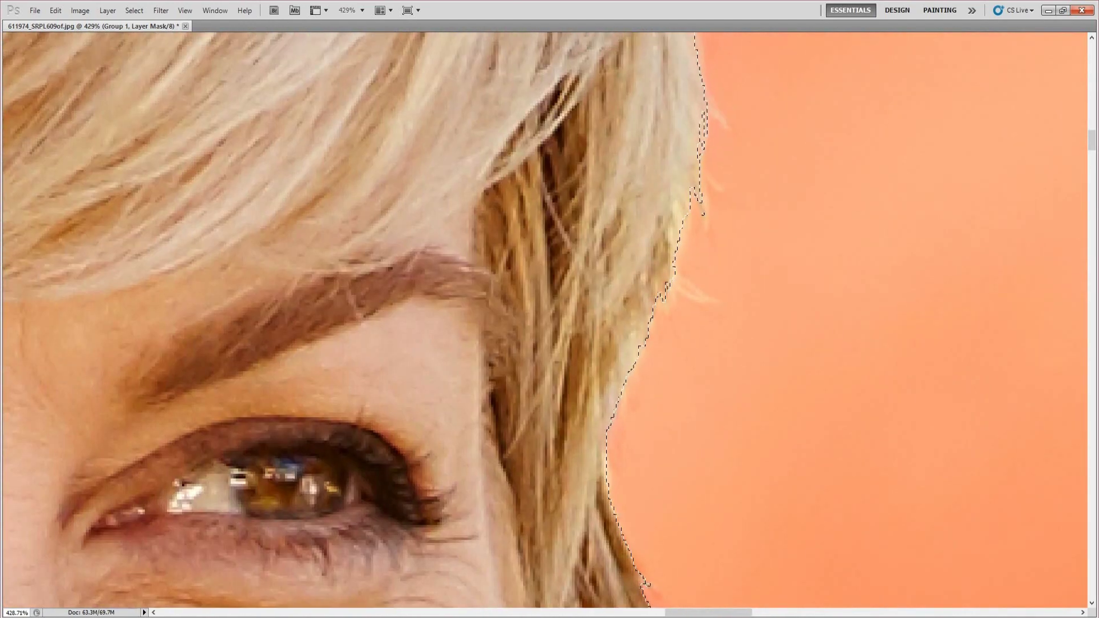
pyautogui.scroll(4, 549, 326)
pyautogui.scroll(-4, 549, 326)
pyautogui.scroll(-4, 549, 326)
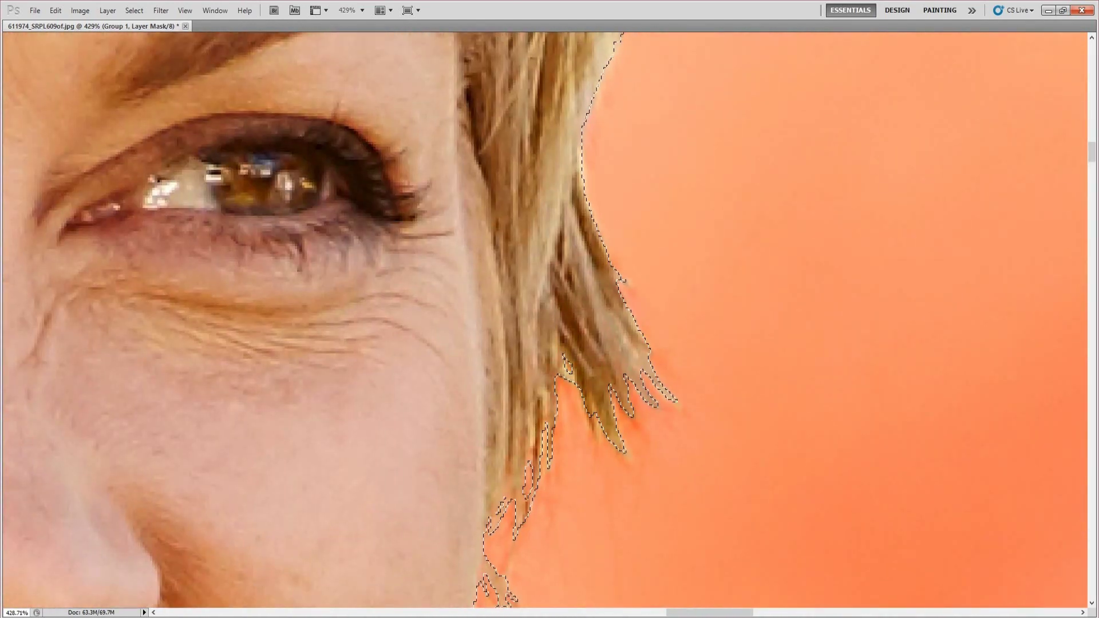
pyautogui.scroll(-2, 550, 327)
pyautogui.scroll(-3, 550, 326)
pyautogui.scroll(-1, 550, 327)
pyautogui.scroll(-5, 549, 326)
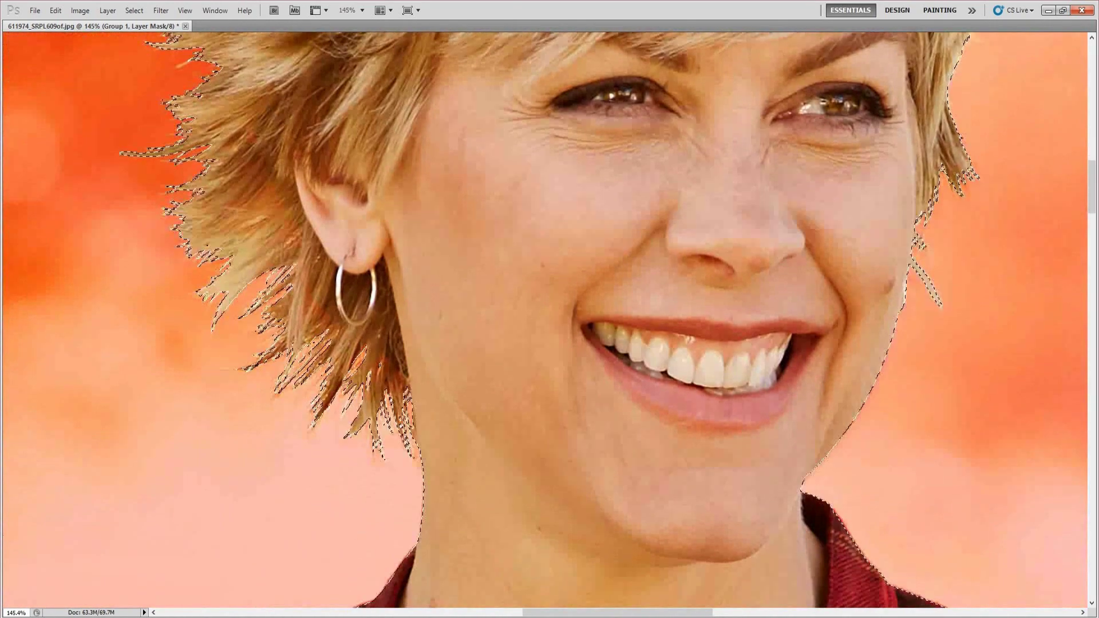
pyautogui.scroll(4, 549, 327)
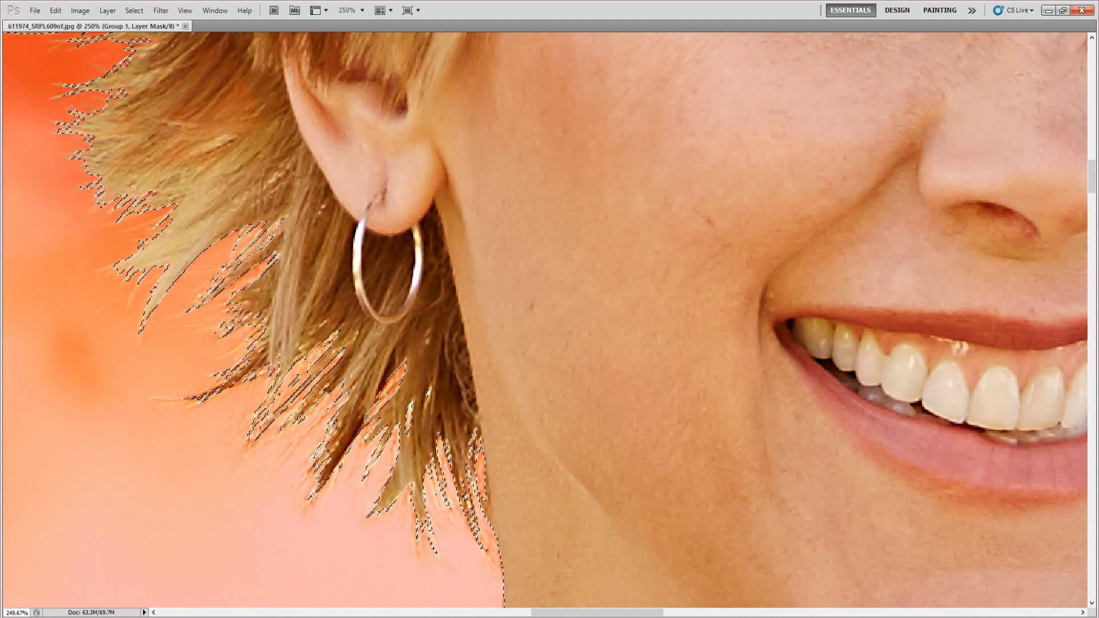
pyautogui.scroll(2, 550, 326)
pyautogui.hscroll(-2, 549, 326)
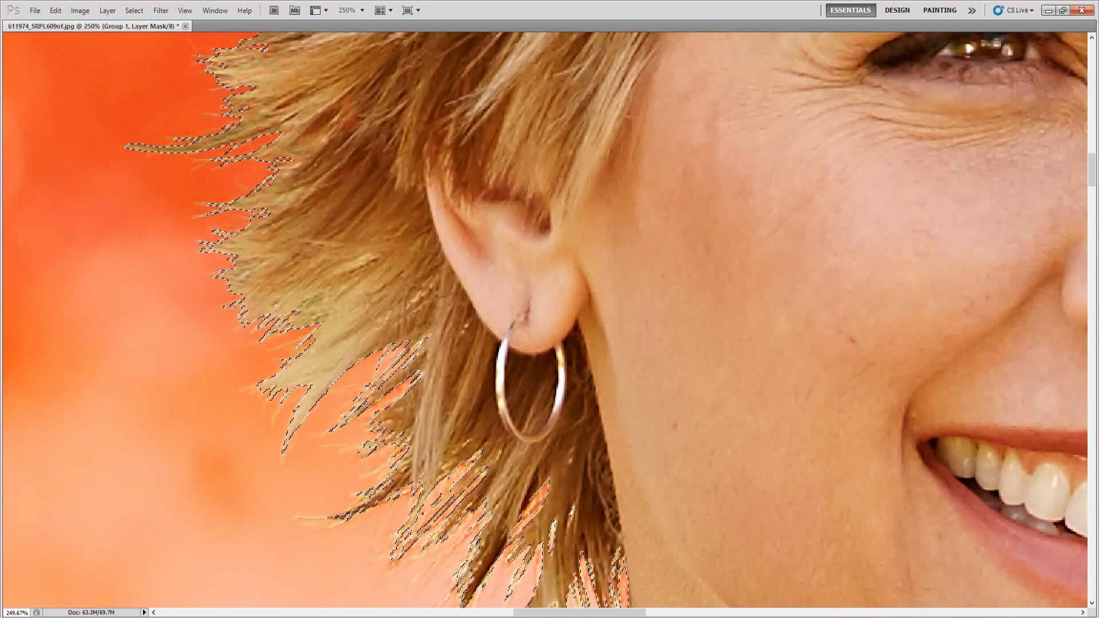
pyautogui.scroll(3, 550, 326)
pyautogui.hscroll(-1, 550, 327)
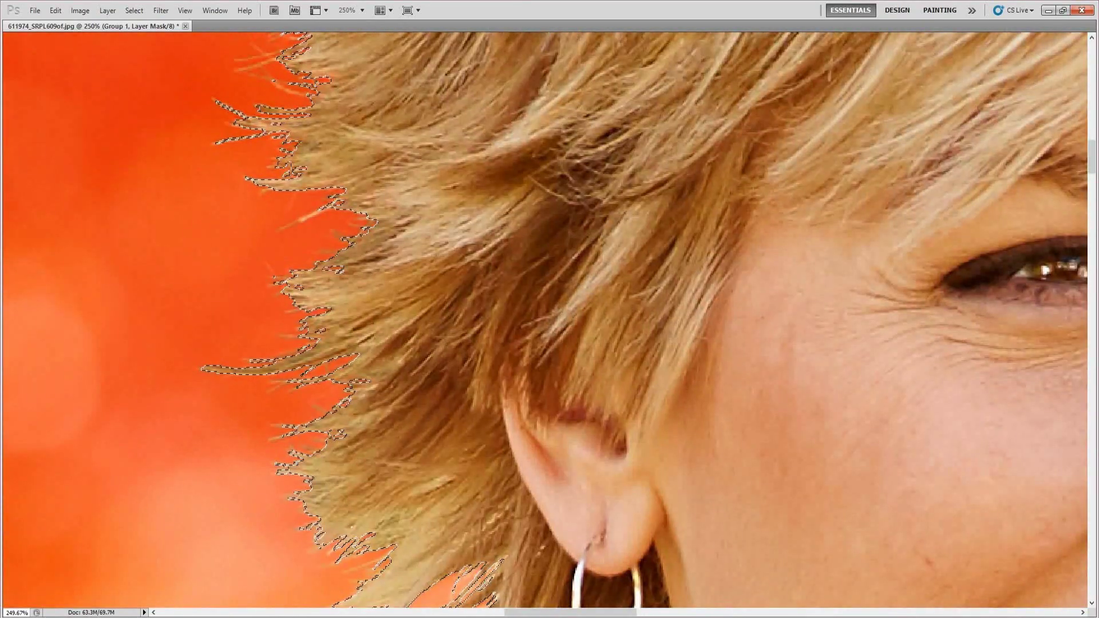
pyautogui.scroll(2, 550, 327)
pyautogui.scroll(2, 550, 326)
pyautogui.scroll(-3, 550, 326)
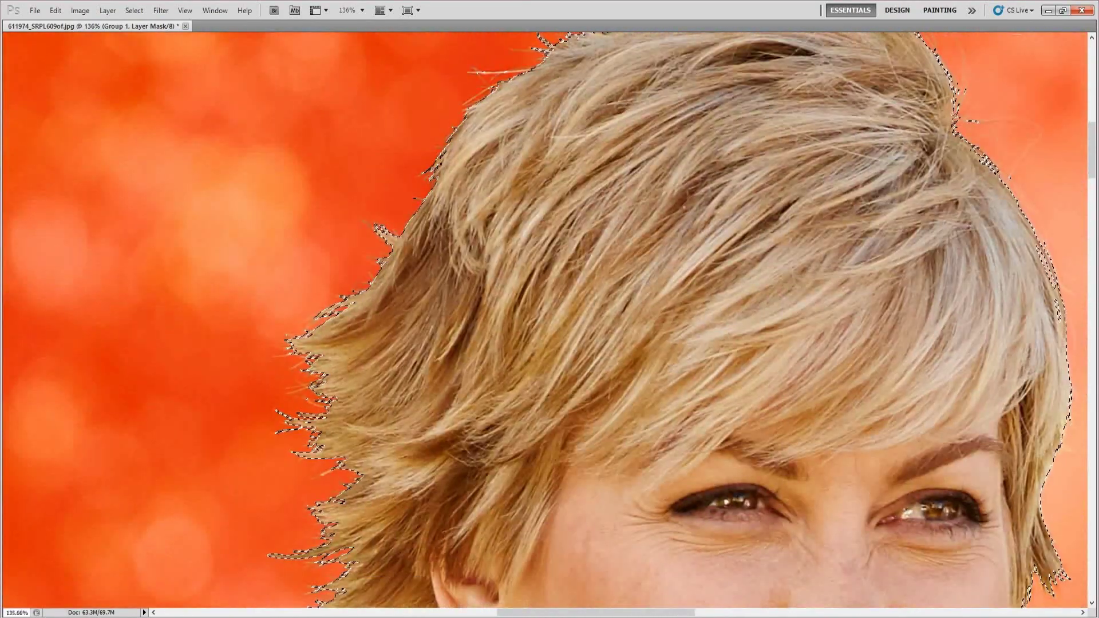
pyautogui.scroll(3, 550, 327)
pyautogui.scroll(-2, 550, 326)
pyautogui.scroll(-2, 550, 327)
pyautogui.scroll(-3, 550, 326)
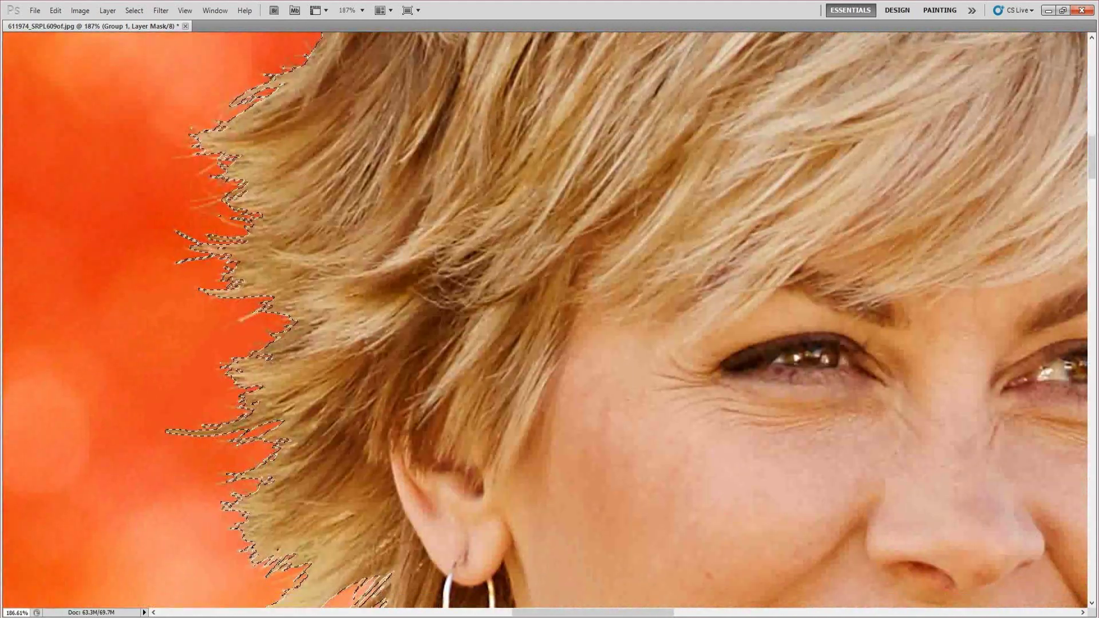
pyautogui.scroll(-3, 550, 326)
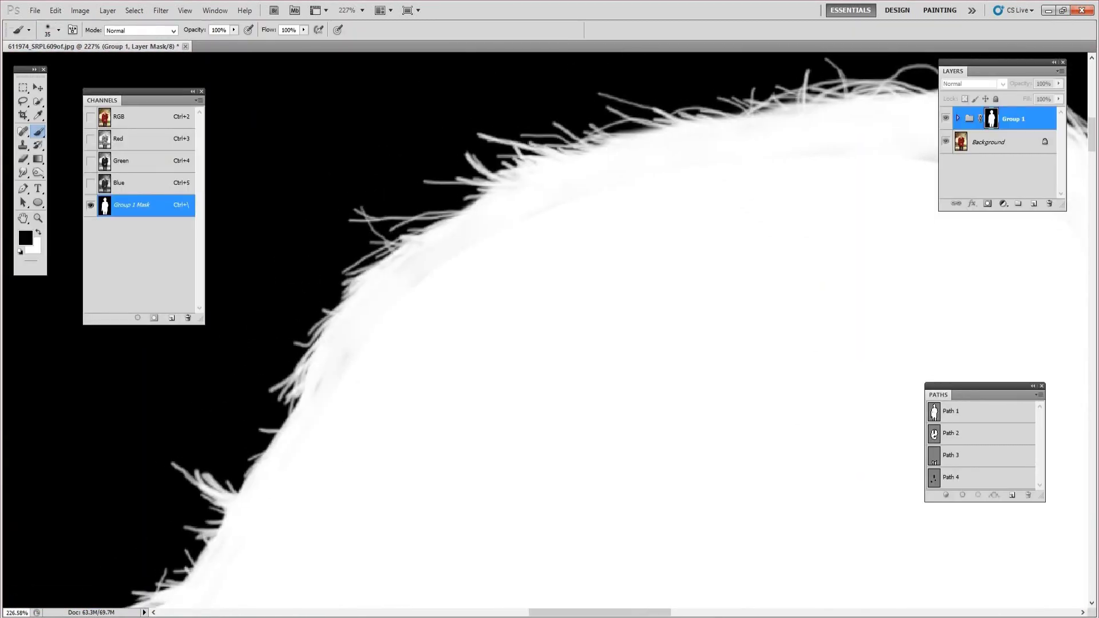
# Paint the hair edges on the mask in white and black, then zoom out to the whole photo
pyautogui.press('x')
pyautogui.scroll(1, 549, 327)
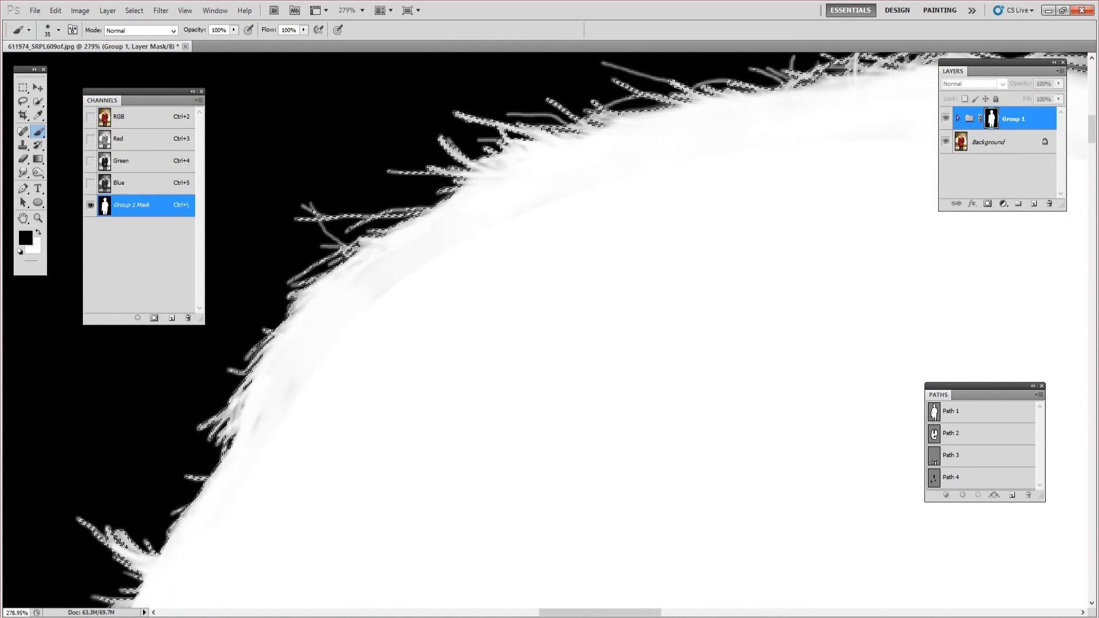
pyautogui.scroll(-1, 524, 258)
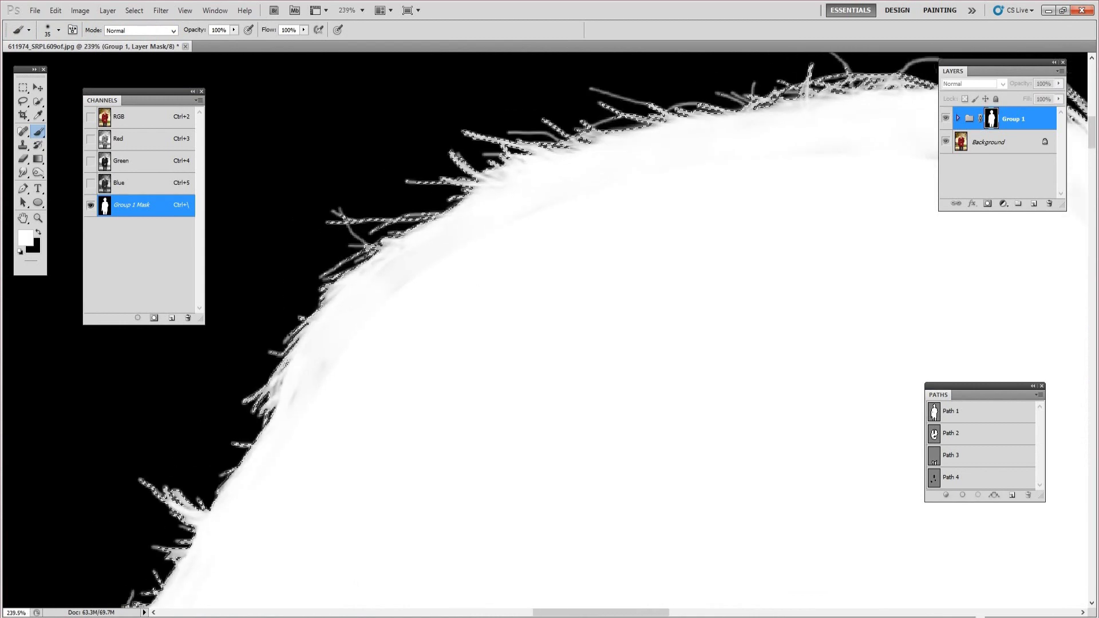
pyautogui.hscroll(3, 550, 343)
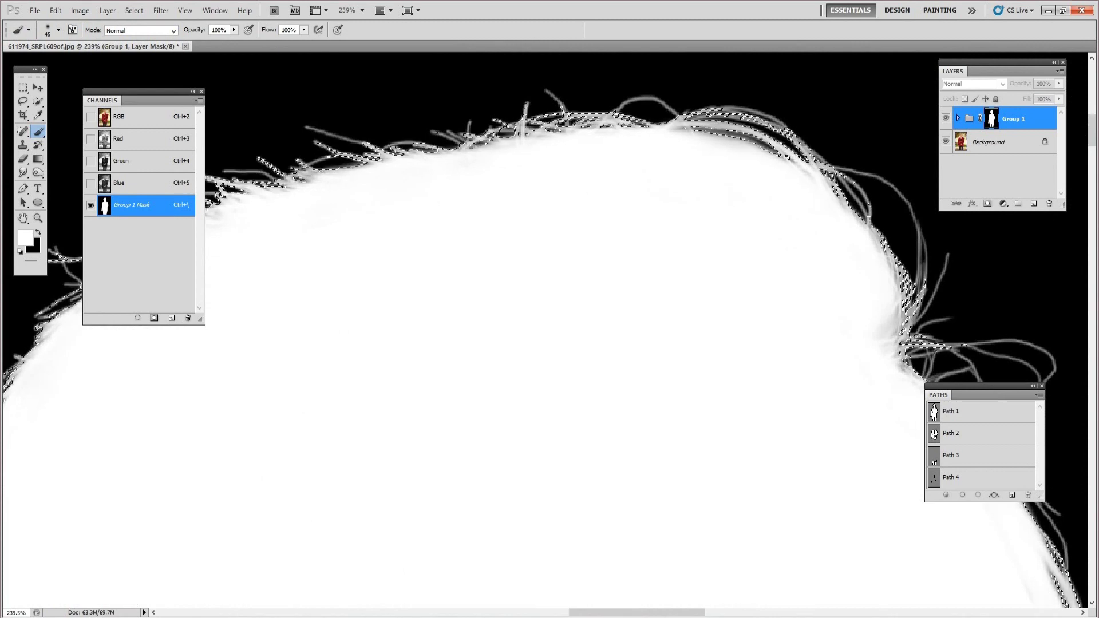
pyautogui.scroll(-5, 549, 343)
pyautogui.hscroll(4, 550, 344)
pyautogui.scroll(-3, 550, 344)
pyautogui.scroll(-3, 550, 343)
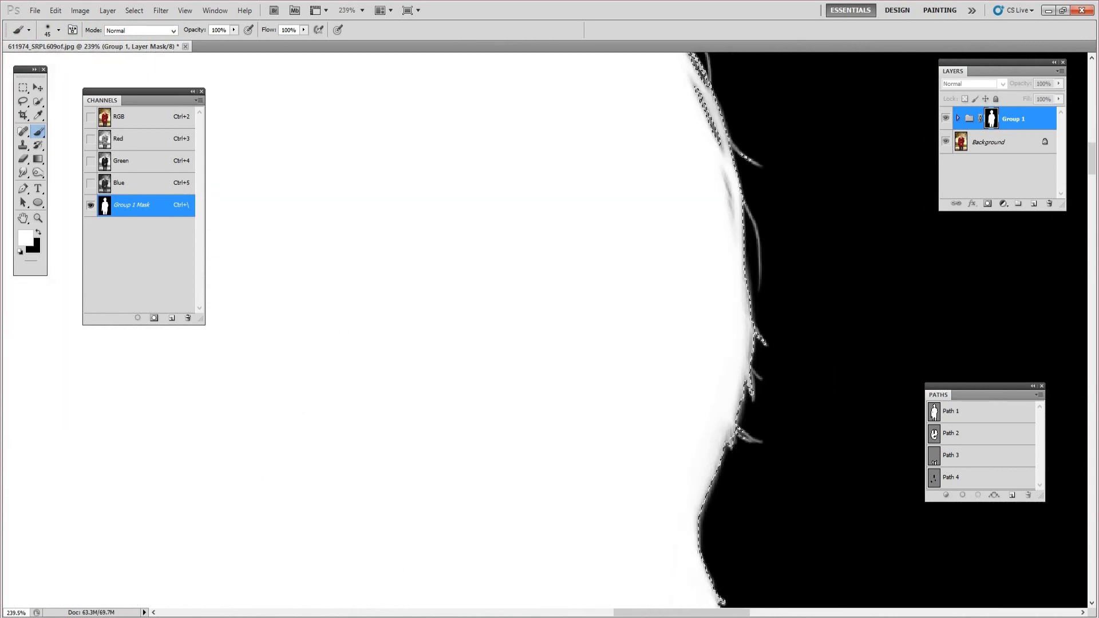
pyautogui.scroll(-3, 550, 344)
pyautogui.scroll(-3, 549, 344)
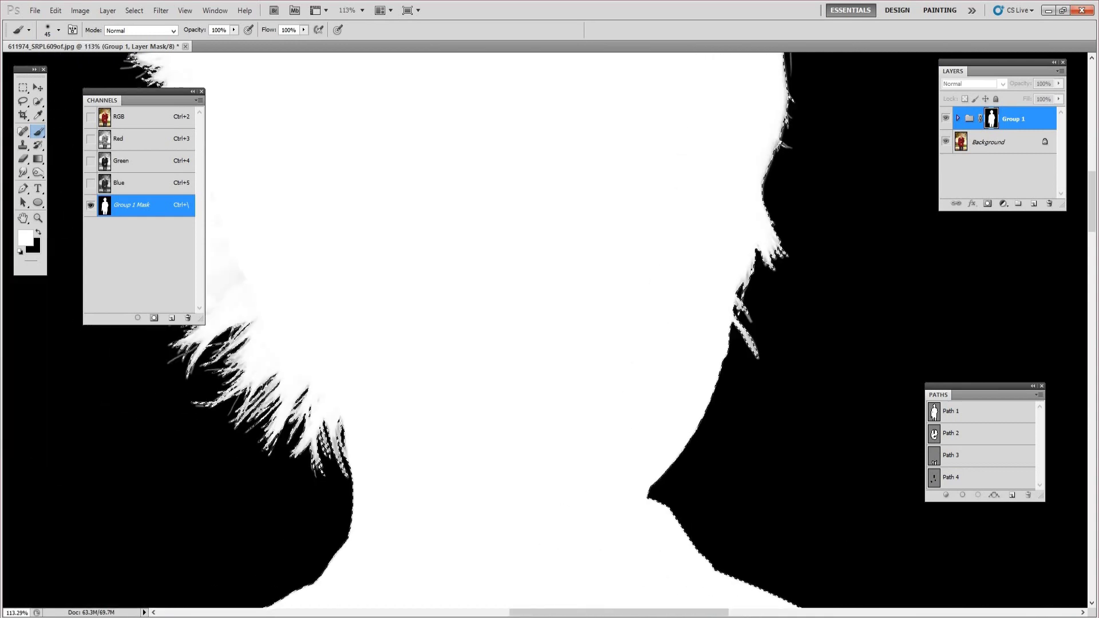
pyautogui.hscroll(-5, 550, 343)
pyautogui.hscroll(-4, 550, 344)
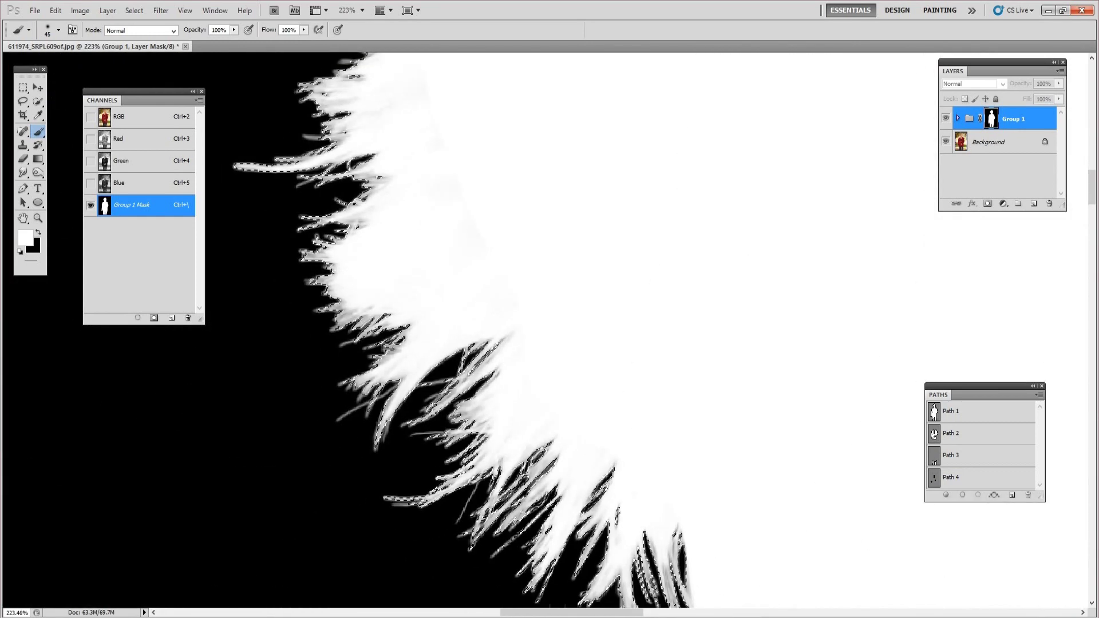
pyautogui.scroll(3, 550, 344)
pyautogui.hscroll(-2, 550, 344)
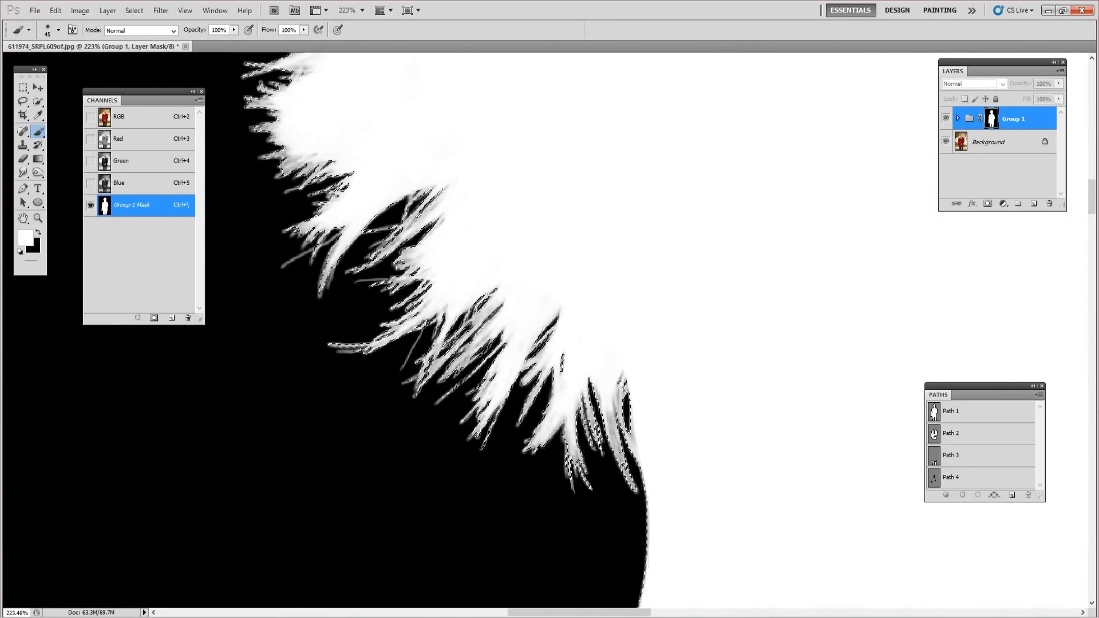
pyautogui.scroll(2, 550, 343)
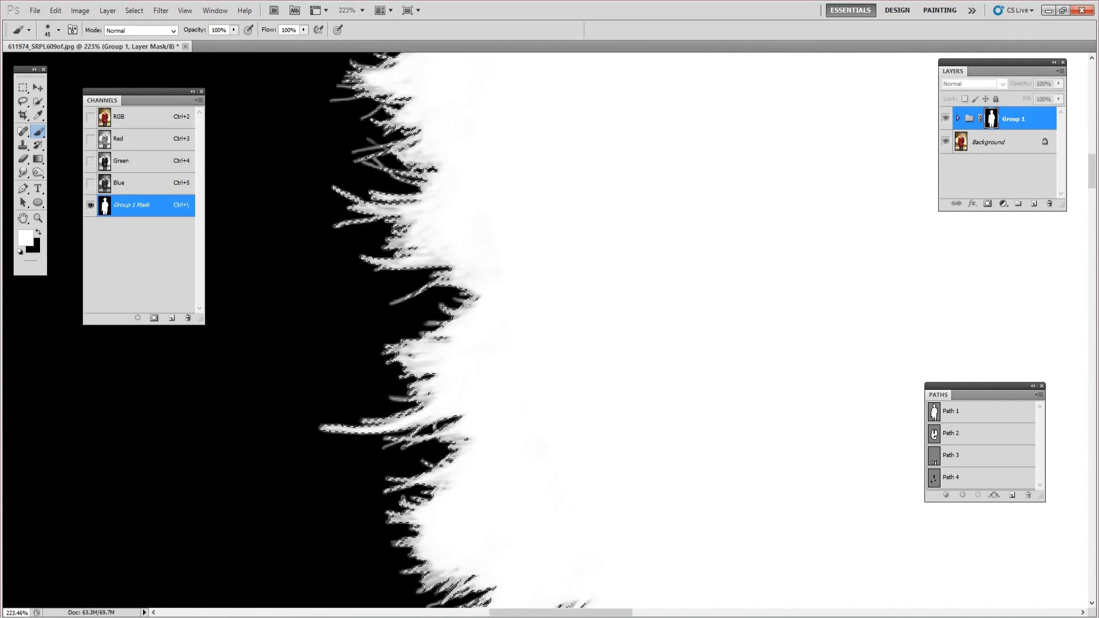
pyautogui.hscroll(-3, 549, 343)
pyautogui.scroll(3, 549, 344)
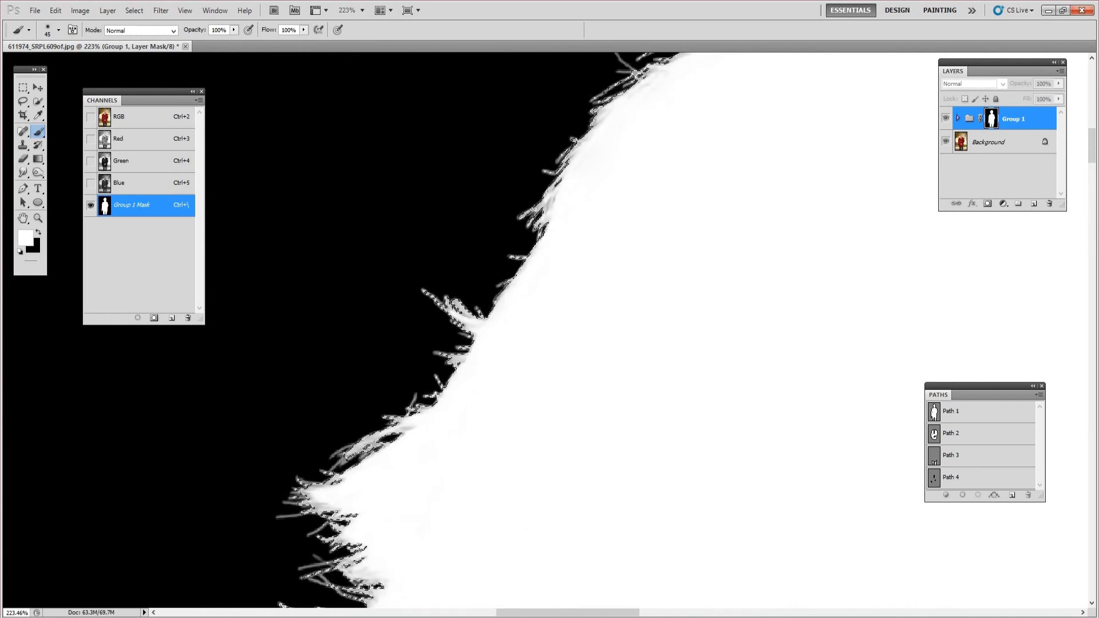
pyautogui.hscroll(2, 549, 344)
pyautogui.scroll(-3, 482, 330)
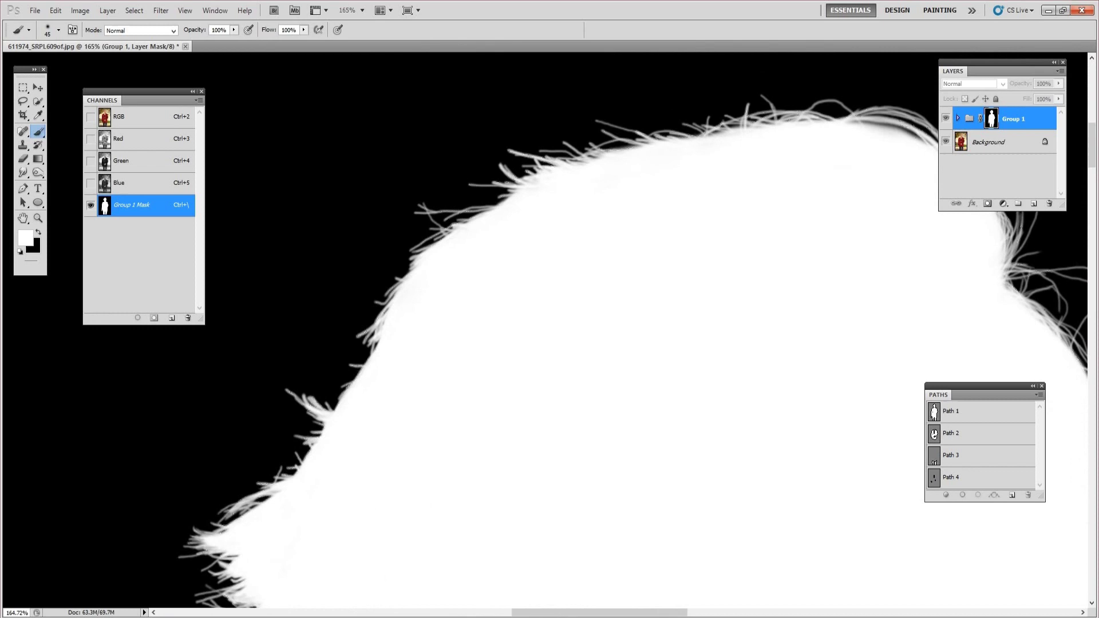
pyautogui.scroll(3, 536, 233)
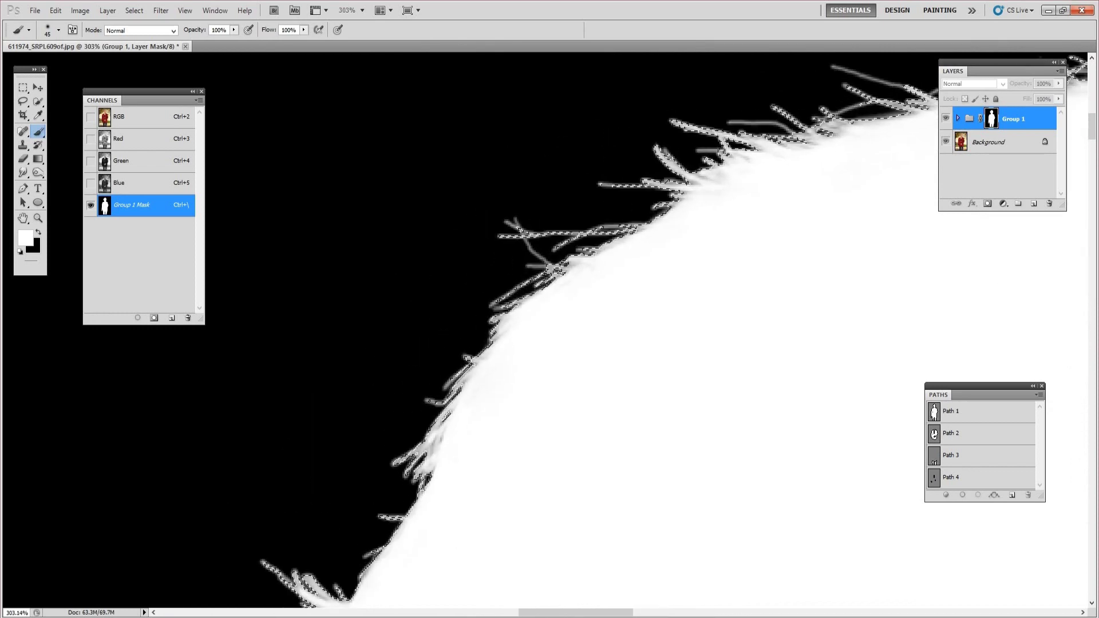
pyautogui.press('x')
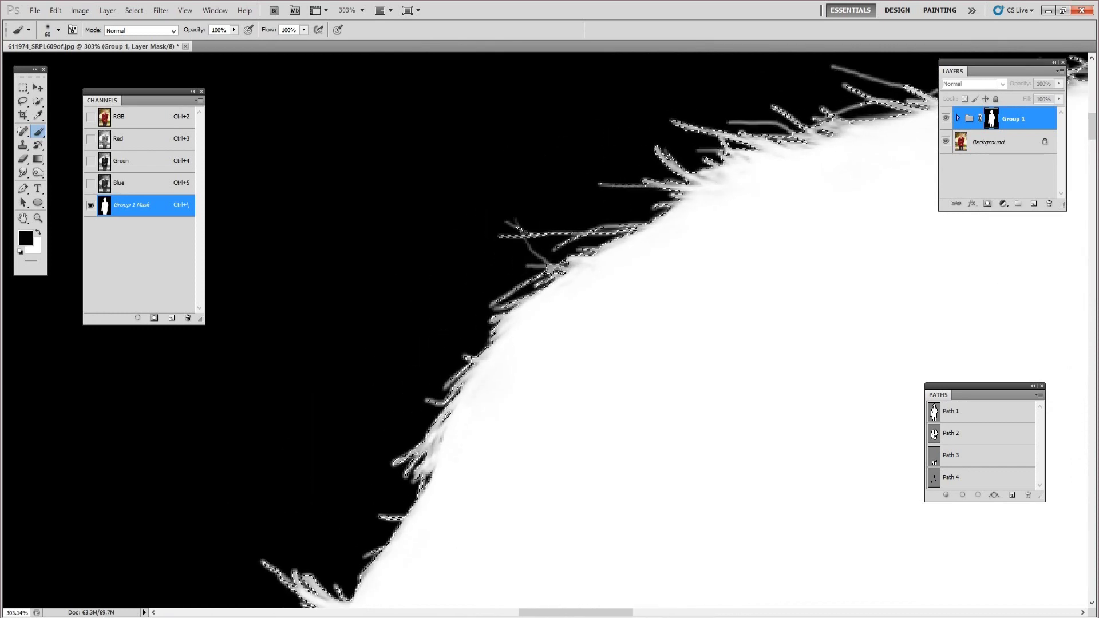
pyautogui.scroll(-5, 550, 330)
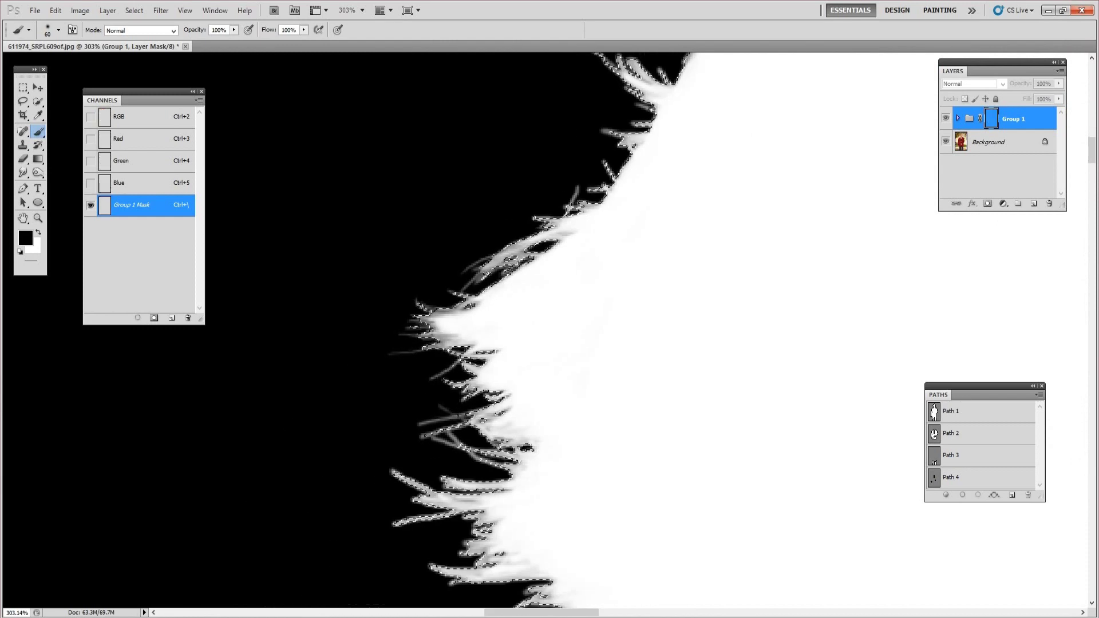
pyautogui.scroll(-3, 550, 329)
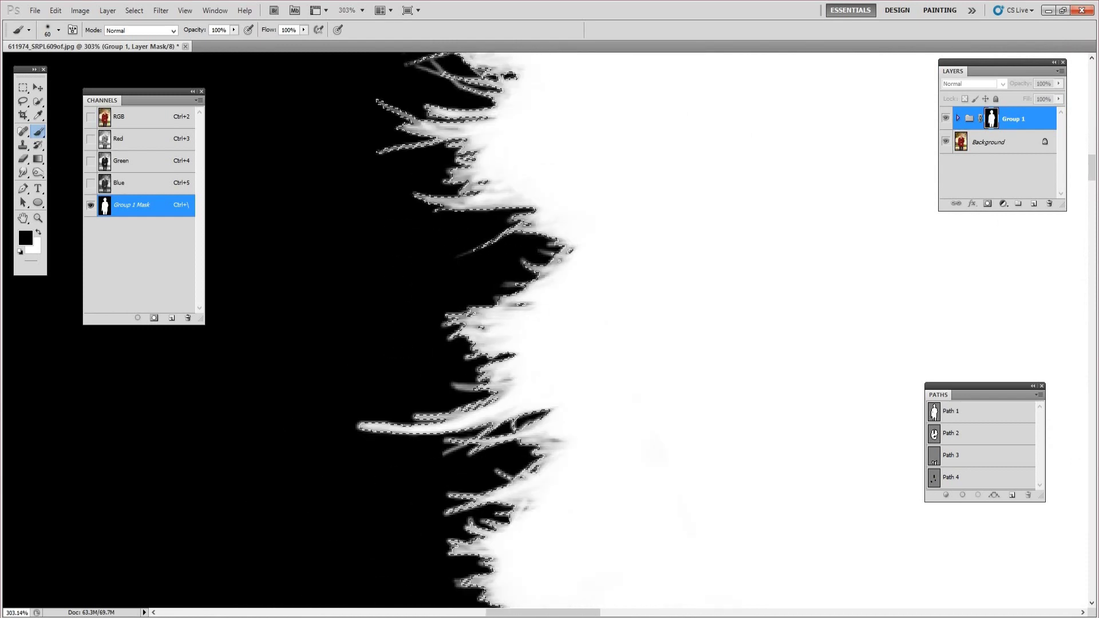
pyautogui.scroll(-3, 549, 329)
pyautogui.scroll(-3, 550, 329)
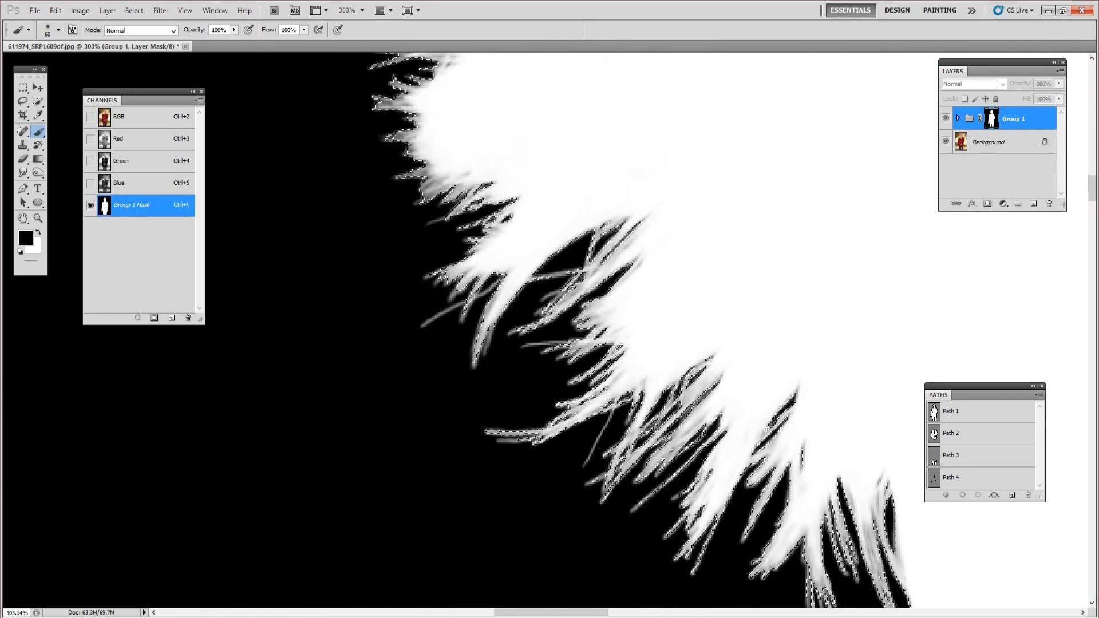
pyautogui.scroll(-2, 550, 330)
pyautogui.scroll(-2, 549, 330)
pyautogui.scroll(-2, 550, 330)
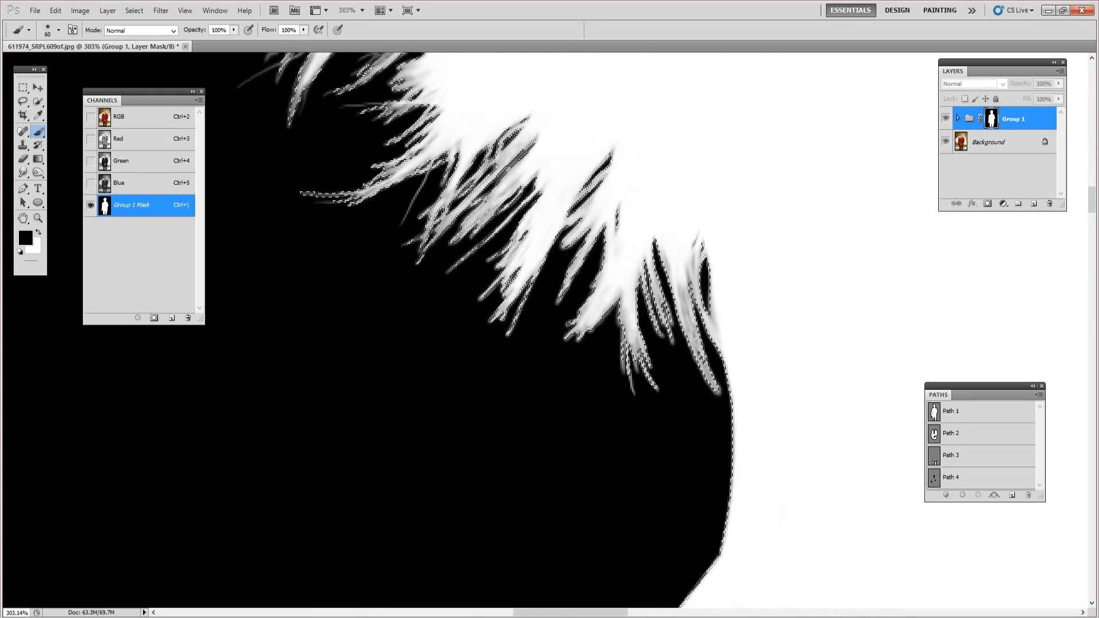
pyautogui.scroll(-1, 550, 330)
pyautogui.scroll(-1, 550, 329)
pyautogui.scroll(-2, 550, 330)
pyautogui.scroll(-2, 549, 330)
pyautogui.scroll(-2, 550, 330)
pyautogui.scroll(3, 550, 331)
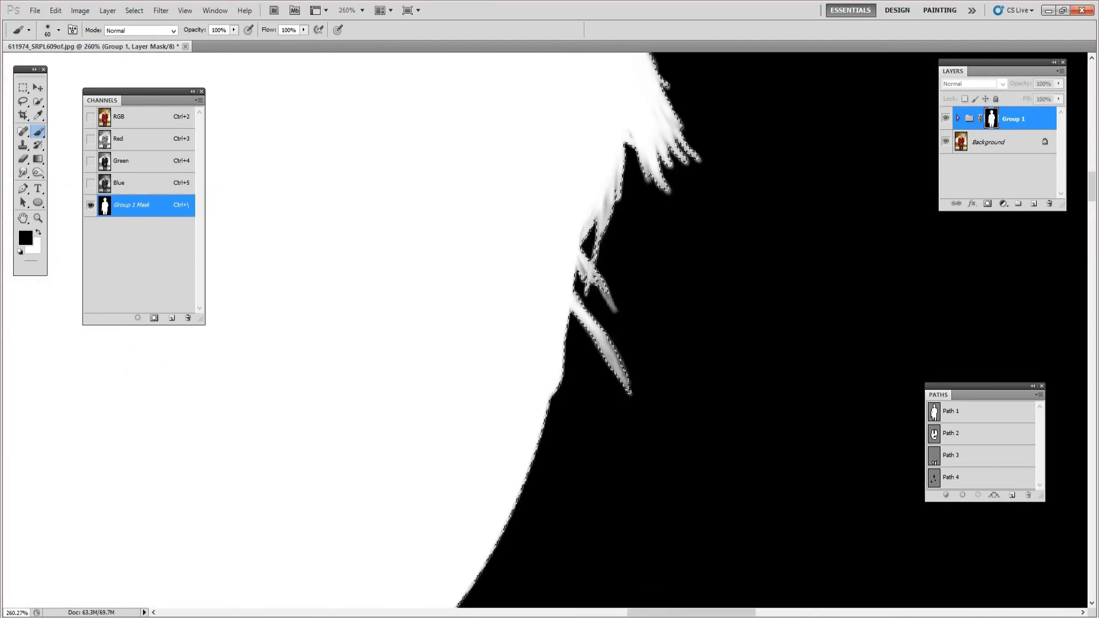
pyautogui.scroll(1, 550, 330)
pyautogui.scroll(1, 549, 330)
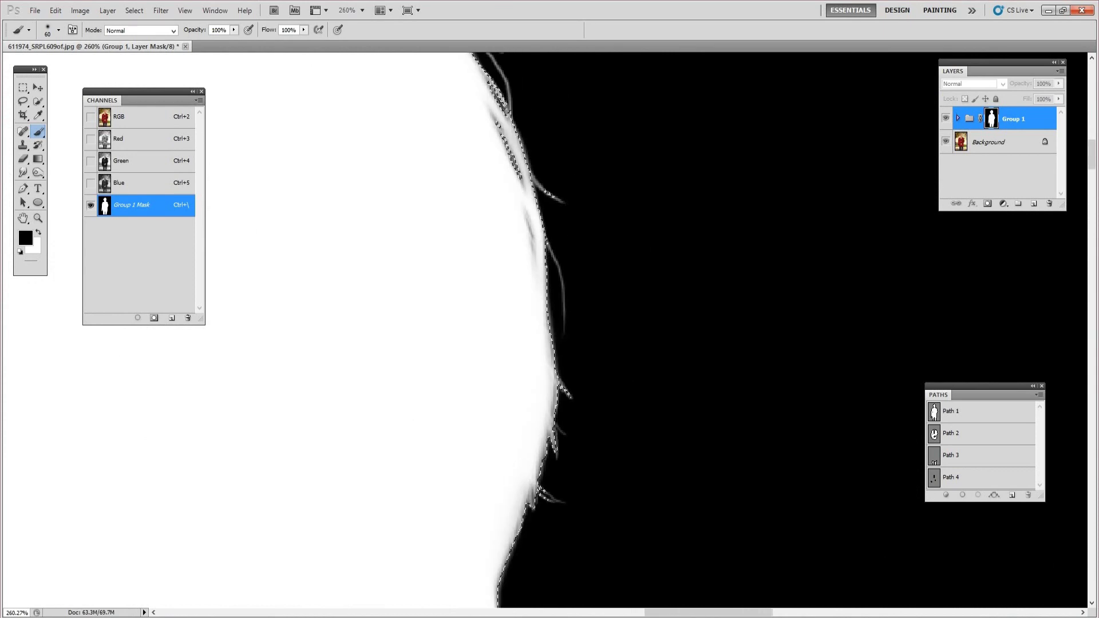
pyautogui.scroll(2, 550, 330)
pyautogui.scroll(2, 550, 330)
pyautogui.scroll(1, 550, 330)
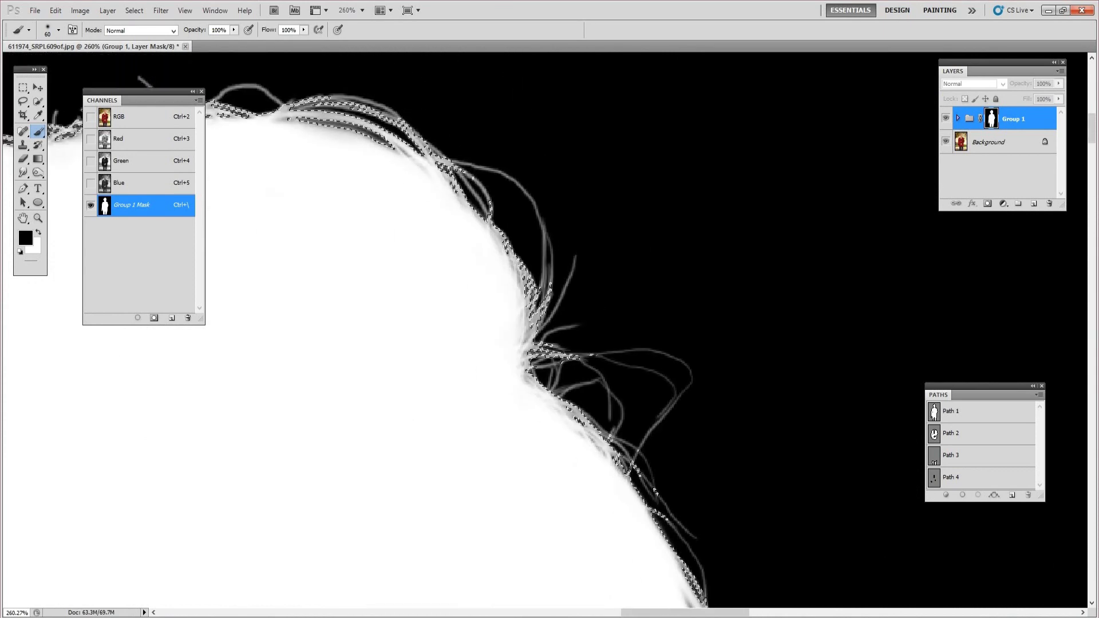
pyautogui.hscroll(-2, 550, 330)
pyautogui.hscroll(-2, 550, 329)
pyautogui.hscroll(-2, 549, 330)
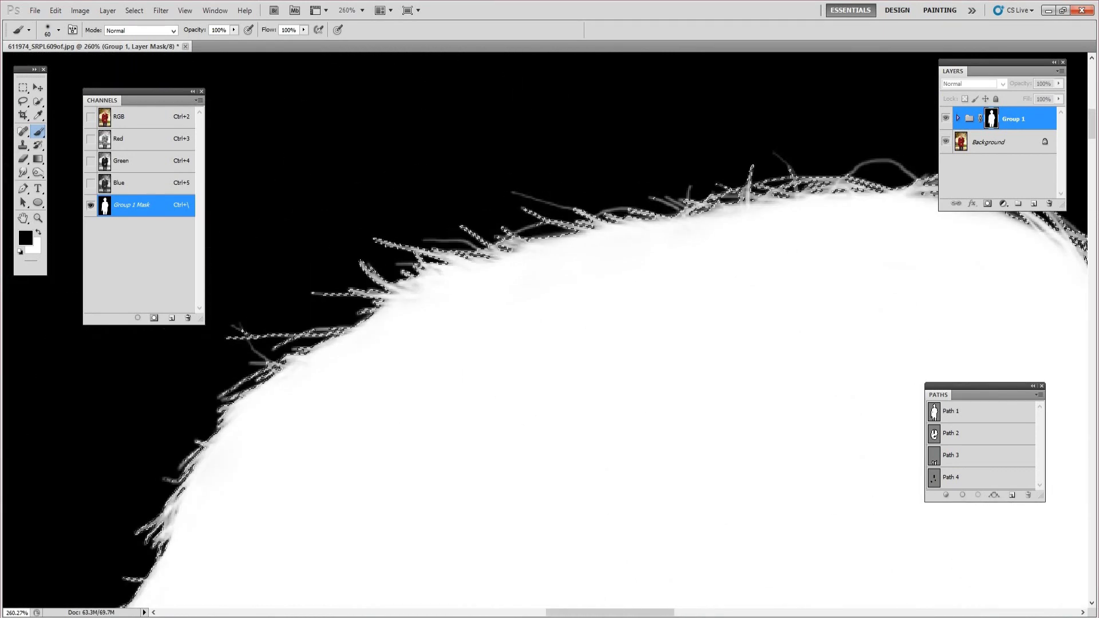
pyautogui.hscroll(-2, 550, 330)
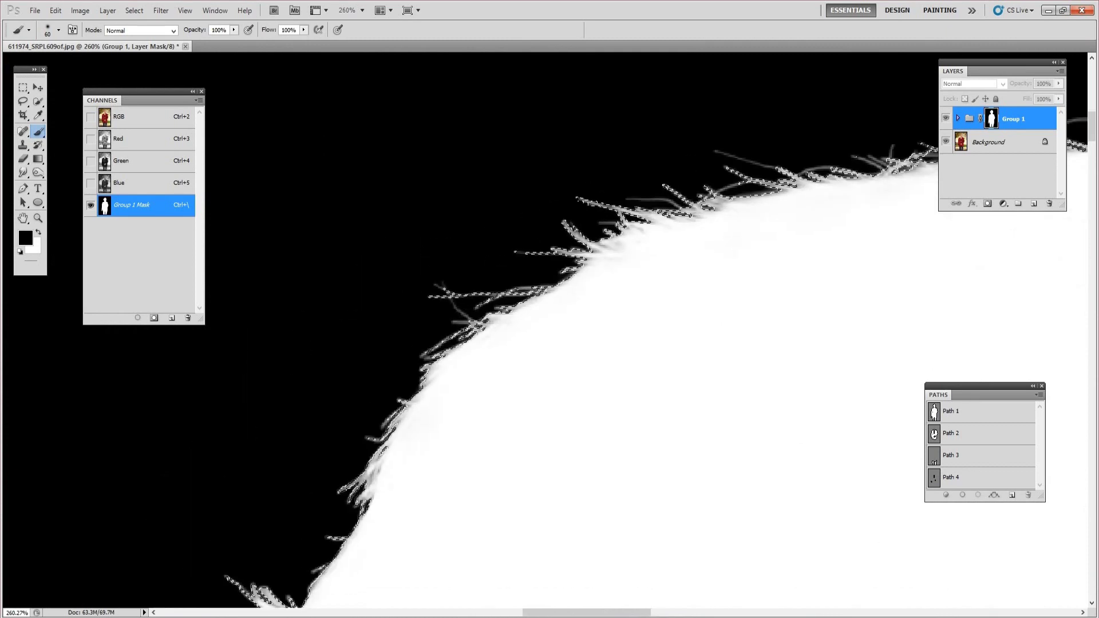
pyautogui.hotkey('ctrl', '-')
pyautogui.press('Tab')
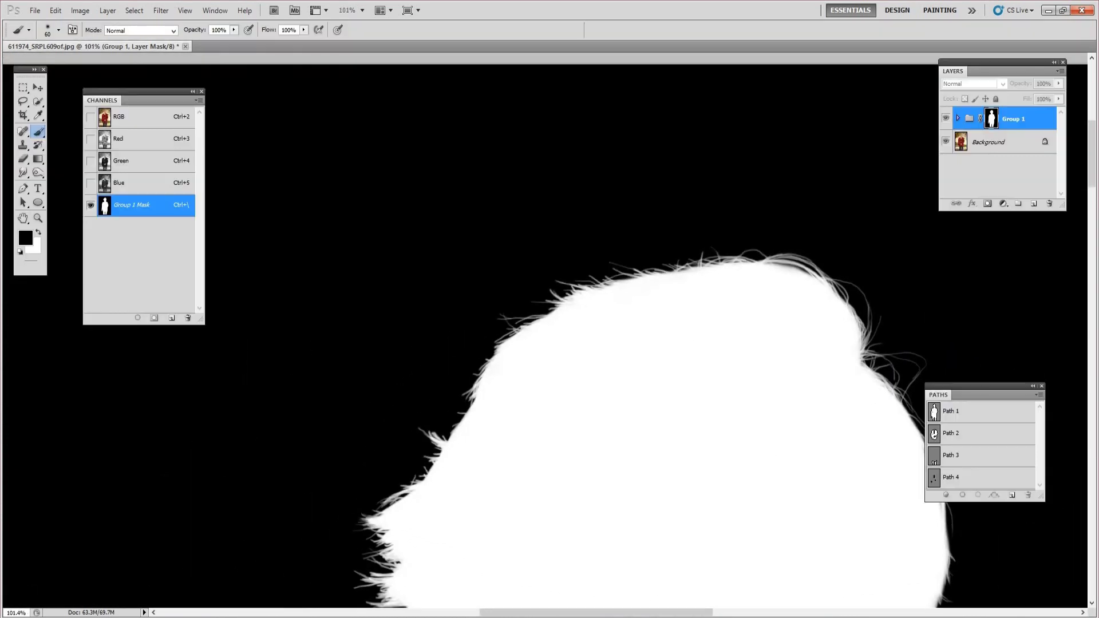
pyautogui.hotkey('ctrl', '-')
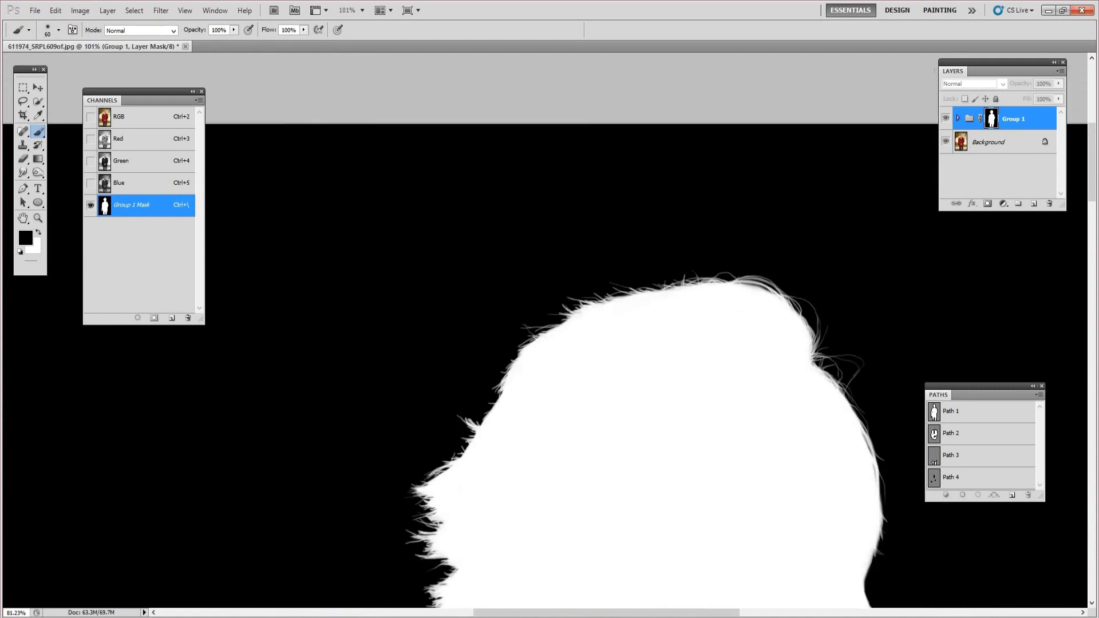
# Return to the Background photo, hide extras, and target the Group 1 mask
pyautogui.hotkey('alt', '[')
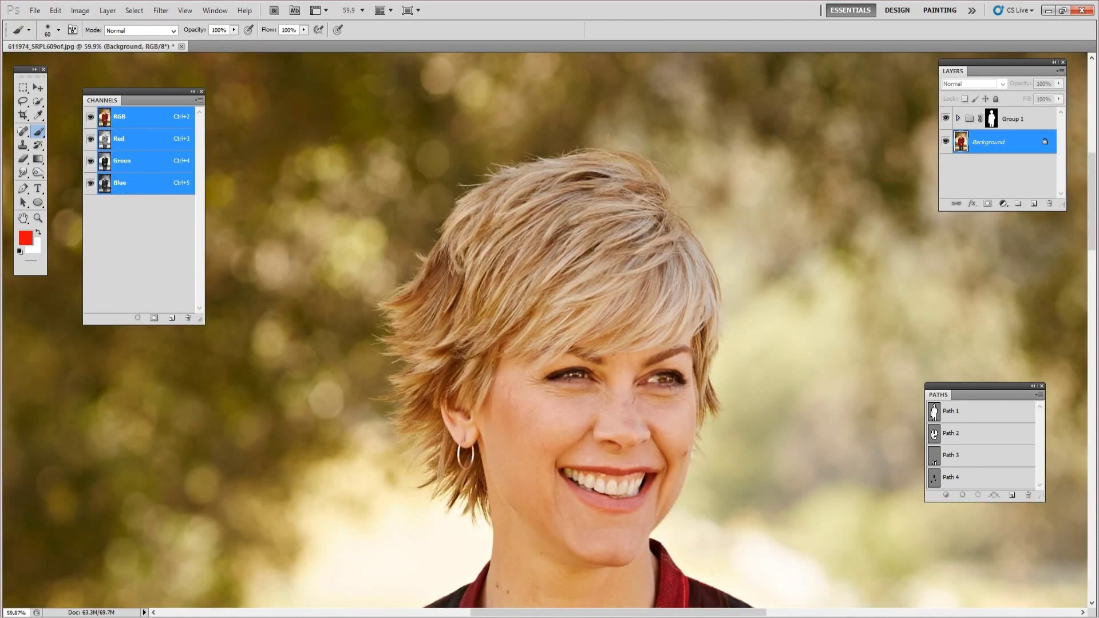
pyautogui.hotkey('ctrl', 'h')
pyautogui.hotkey('ctrl', 'h')
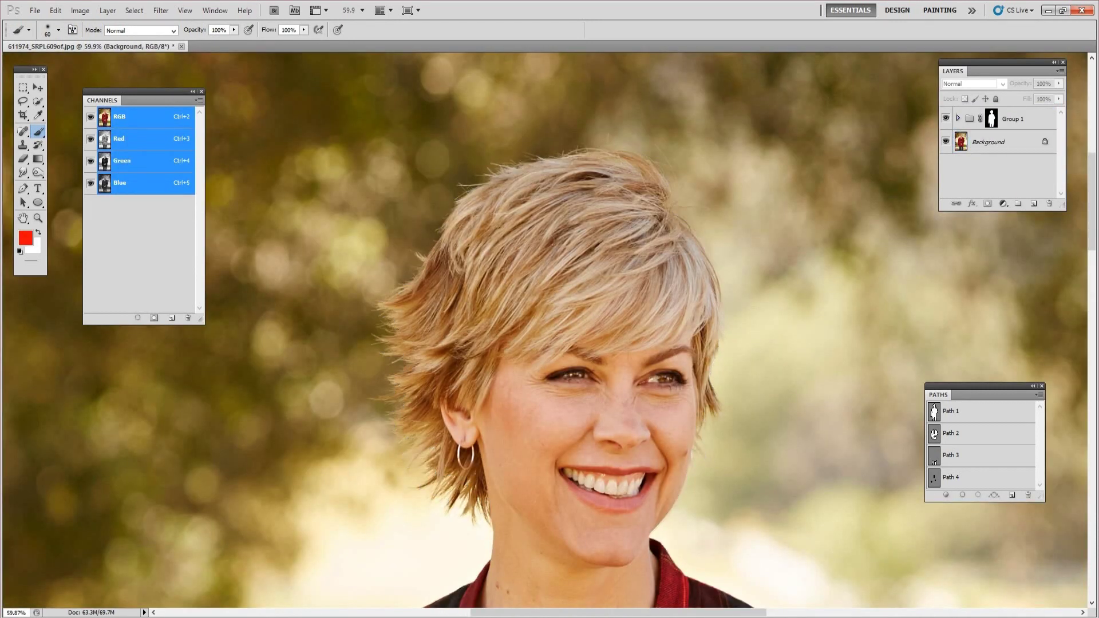
pyautogui.hotkey('alt', ']')
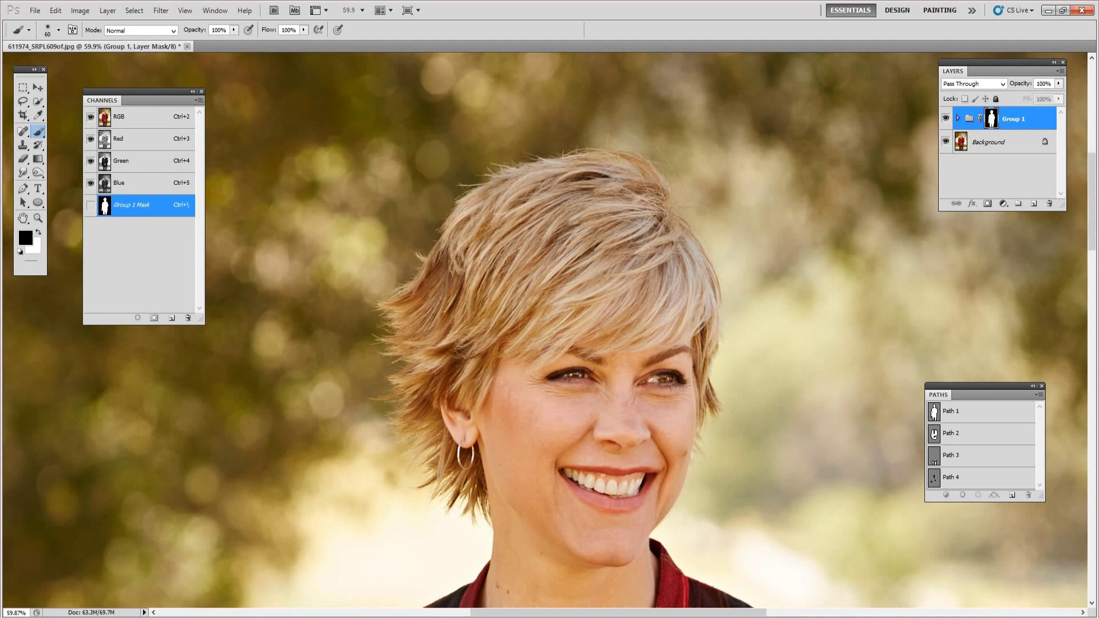
# Toggle the red mask overlay to check the hair, then load the mask as a selection
pyautogui.press('x')
pyautogui.press('\\')
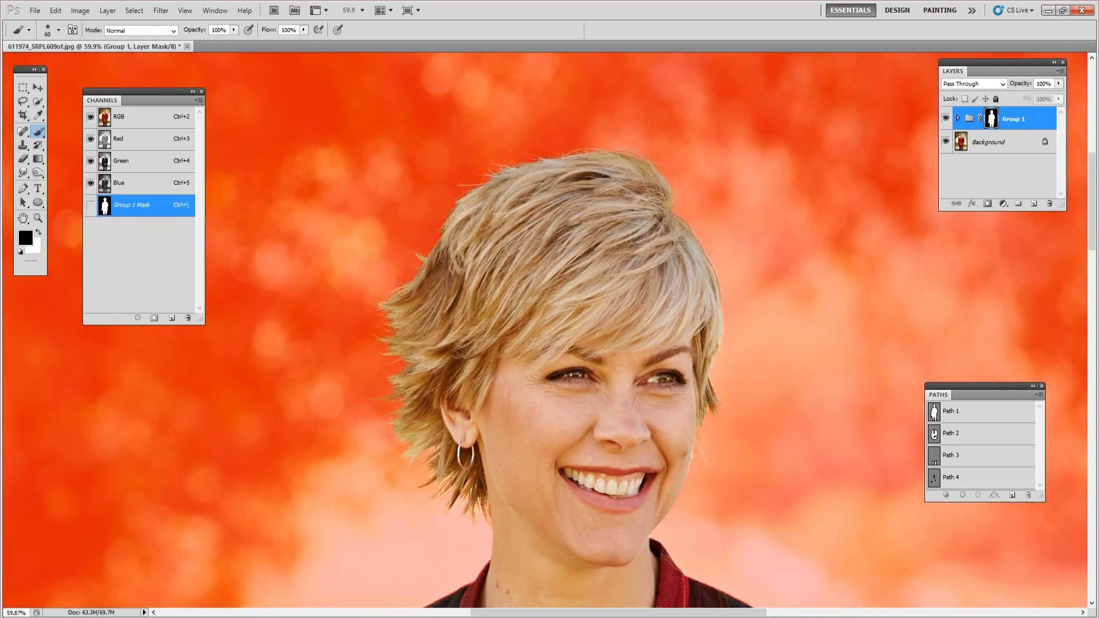
pyautogui.press('x')
pyautogui.press('\\')
pyautogui.press('x')
pyautogui.press('\\')
pyautogui.press('x')
pyautogui.press('\\')
pyautogui.press('x')
pyautogui.press('\\')
pyautogui.hotkey('ctrl', 'alt', '\\')
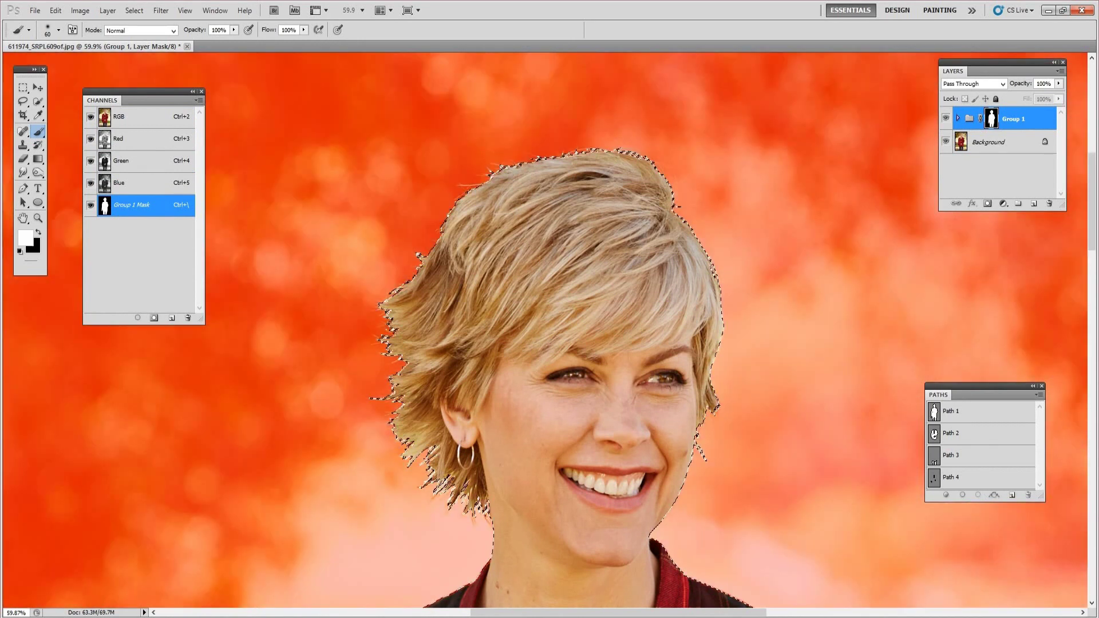
pyautogui.hotkey('ctrl', 'd')
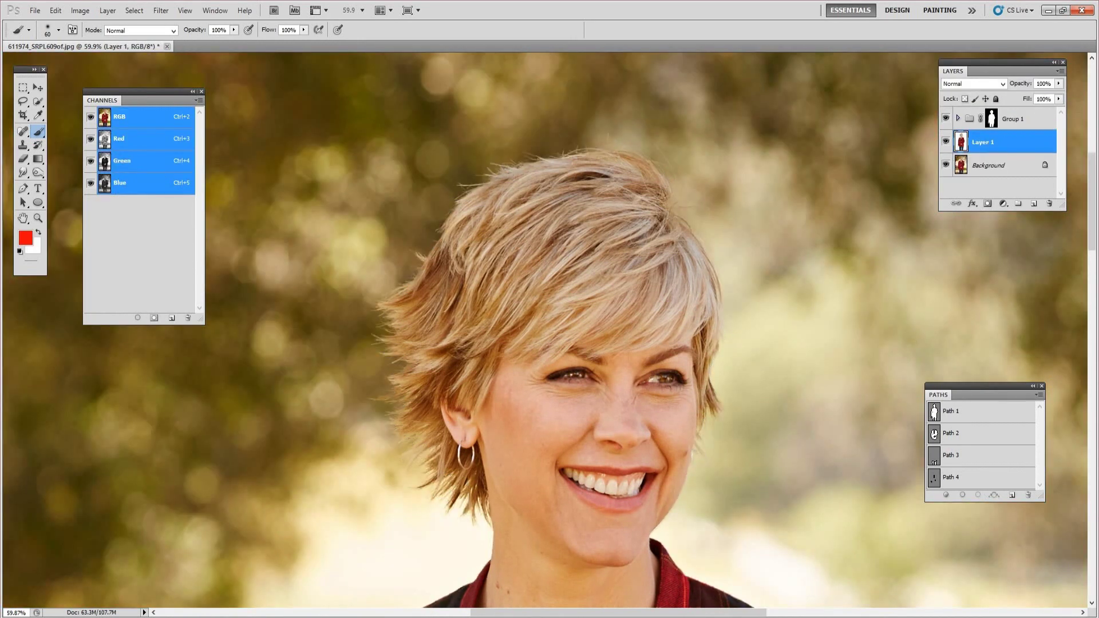
pyautogui.click(946, 165)
pyautogui.scroll(2, 504, 232)
pyautogui.scroll(3, 503, 231)
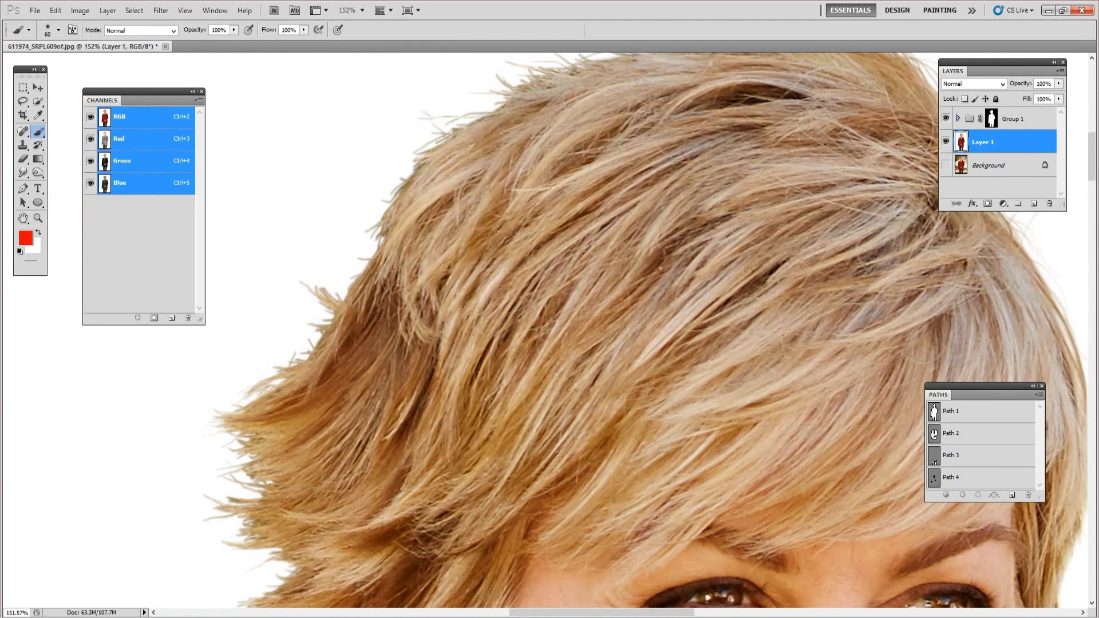
pyautogui.scroll(-2, 481, 257)
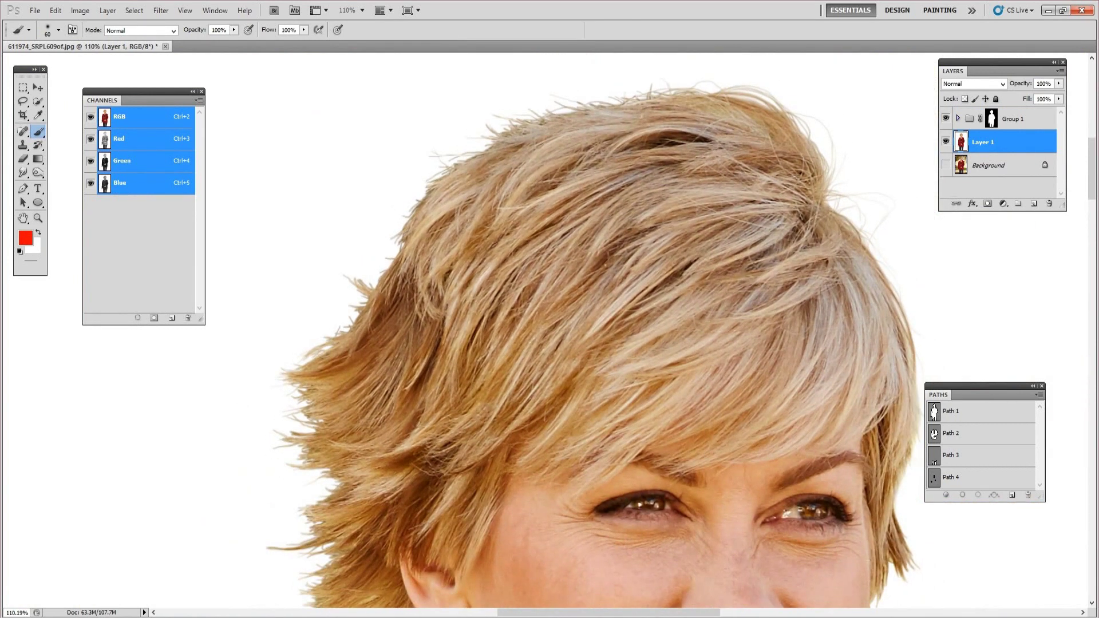
pyautogui.scroll(2, 549, 343)
pyautogui.scroll(-3, 549, 344)
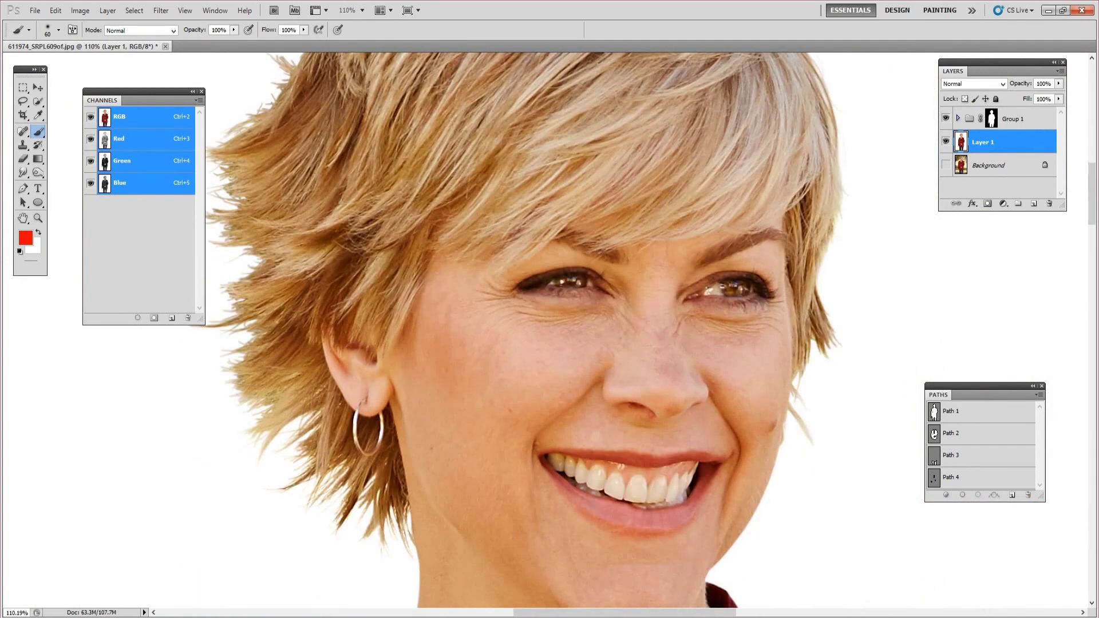
pyautogui.scroll(3, 550, 343)
pyautogui.scroll(-2, 549, 343)
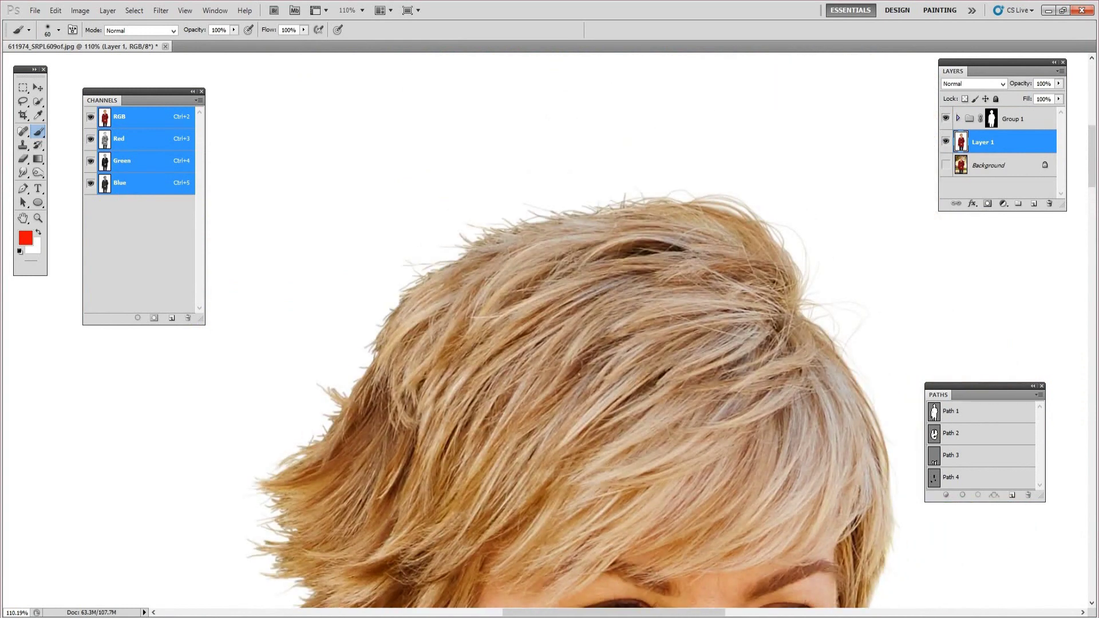
pyautogui.scroll(3, 550, 343)
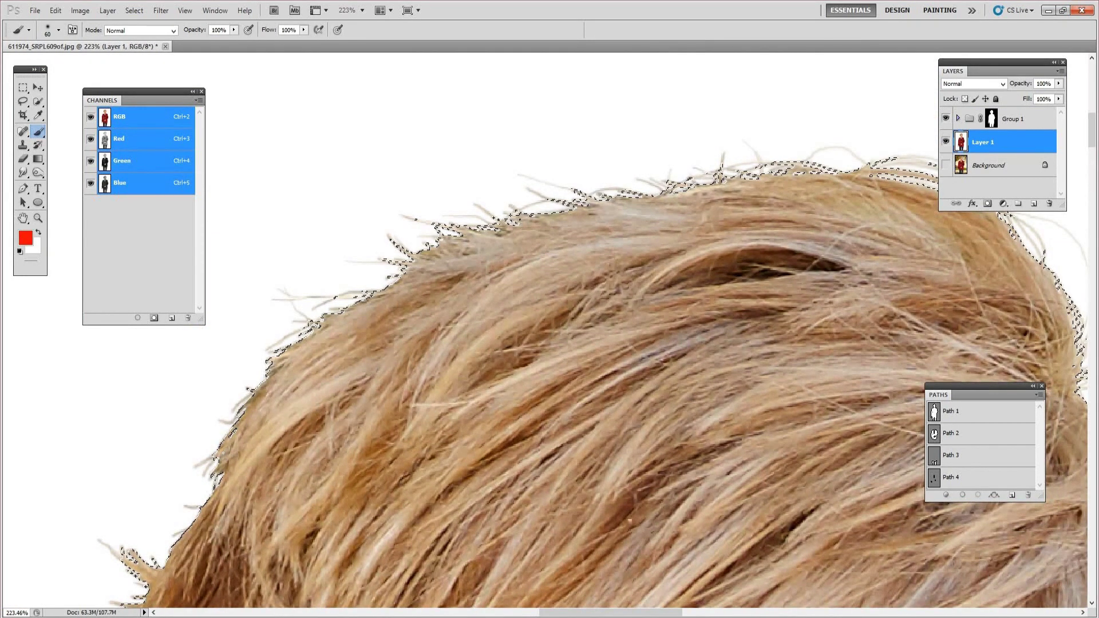
pyautogui.press('e')
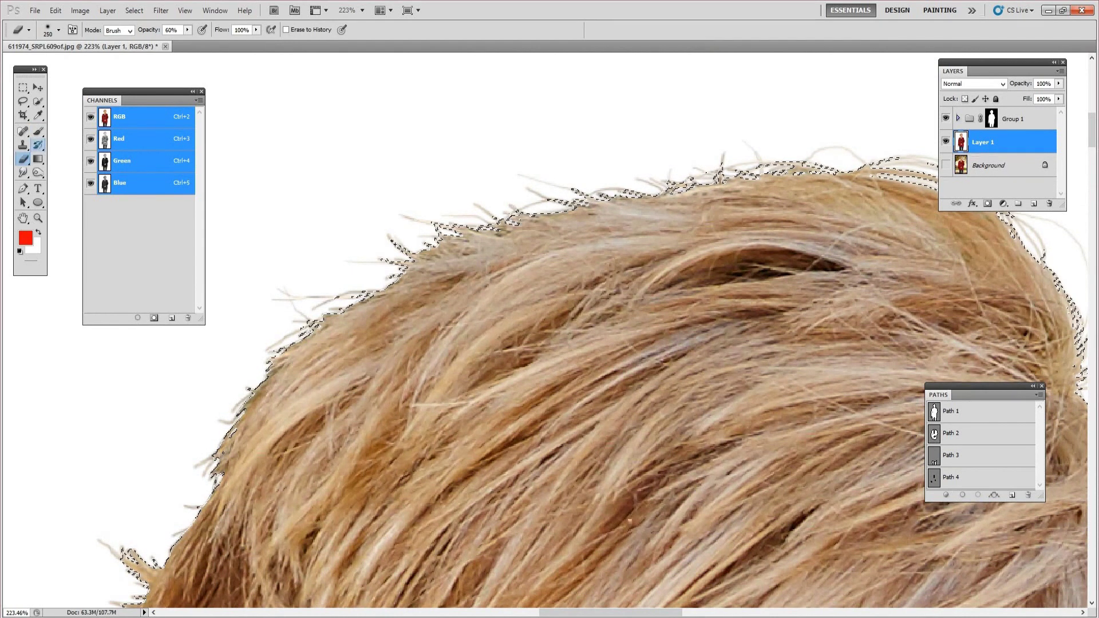
pyautogui.scroll(-1, 550, 343)
pyautogui.scroll(-2, 550, 344)
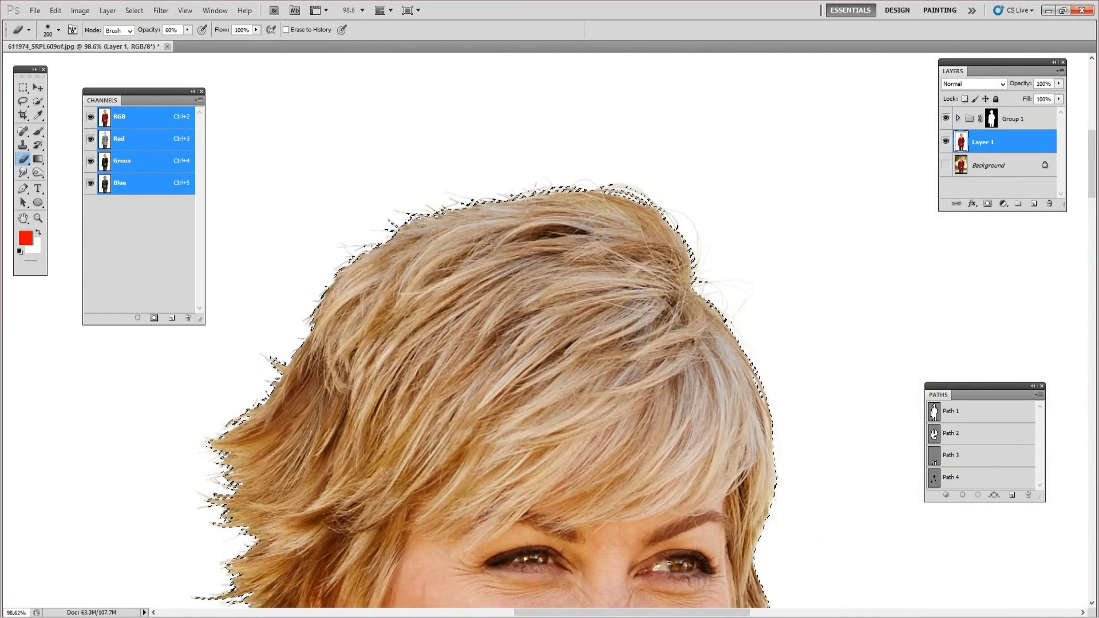
pyautogui.press('[')
pyautogui.press('[')
pyautogui.press('[')
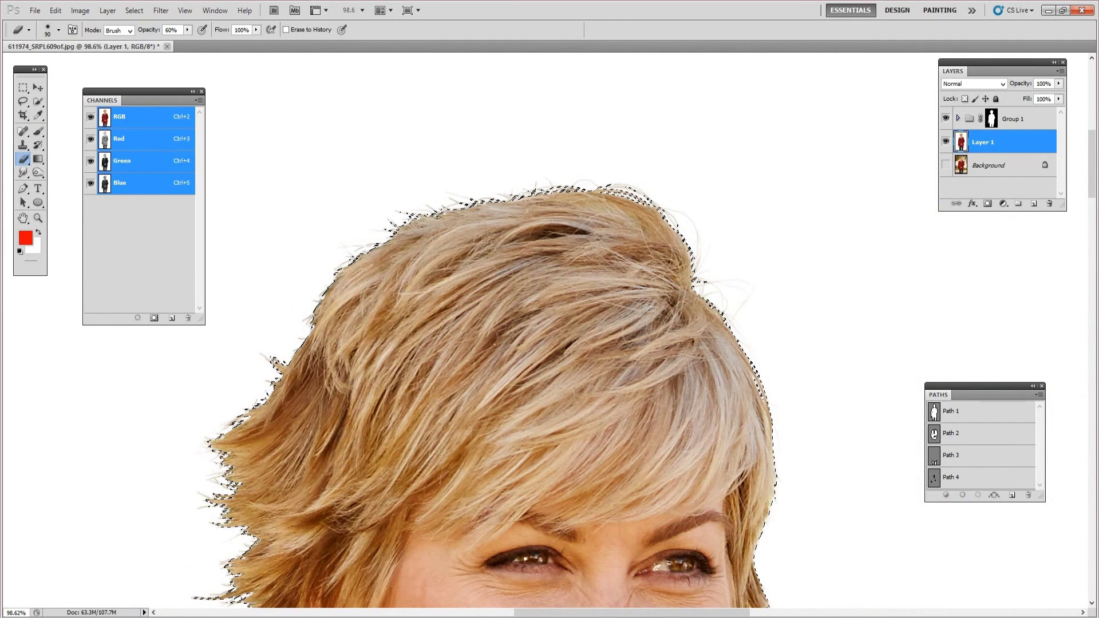
pyautogui.scroll(1, 524, 394)
pyautogui.scroll(1, 523, 396)
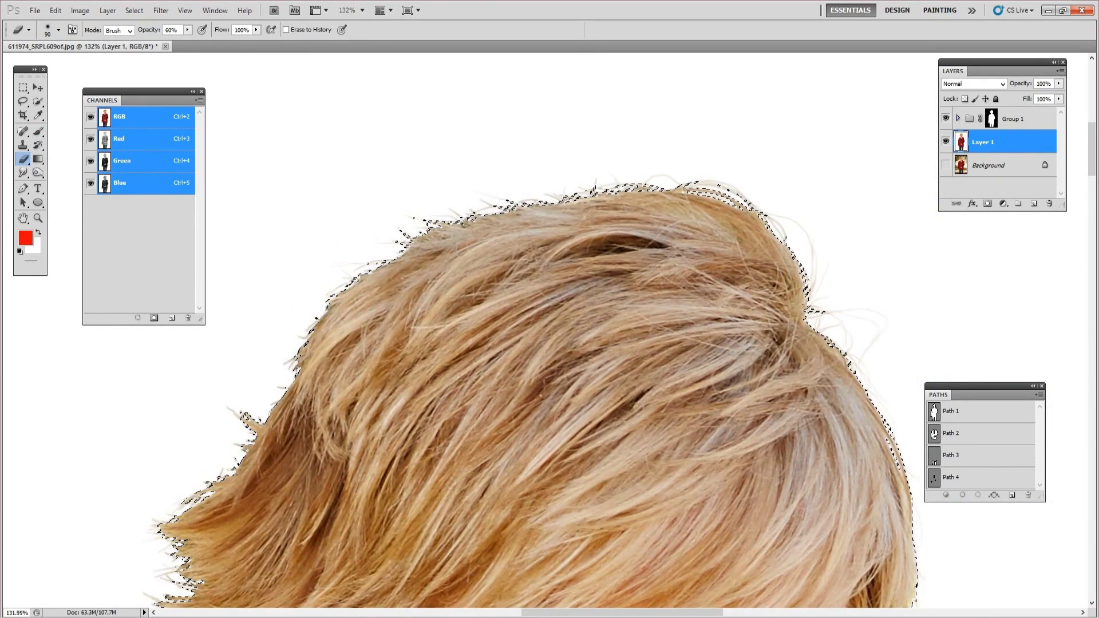
pyautogui.scroll(-3, 549, 344)
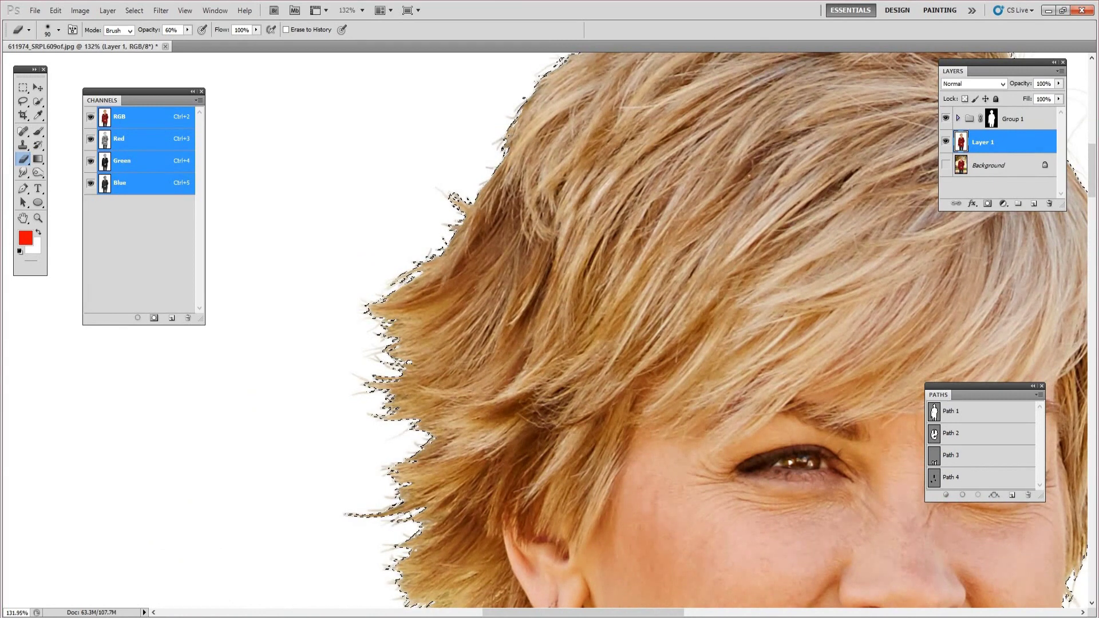
pyautogui.scroll(-3, 549, 344)
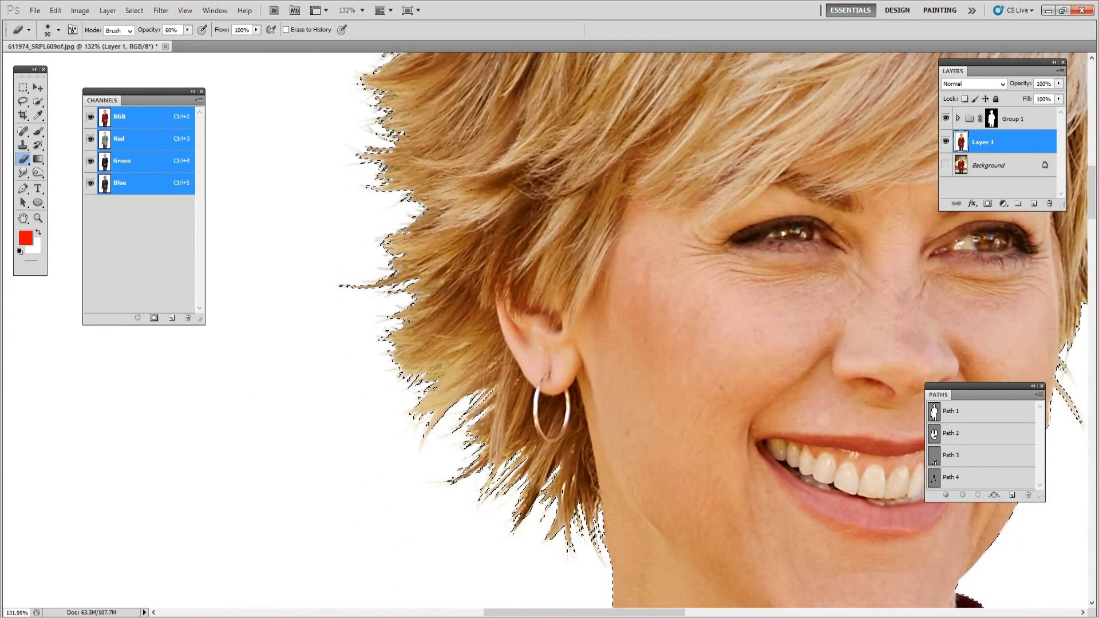
pyautogui.scroll(-3, 550, 344)
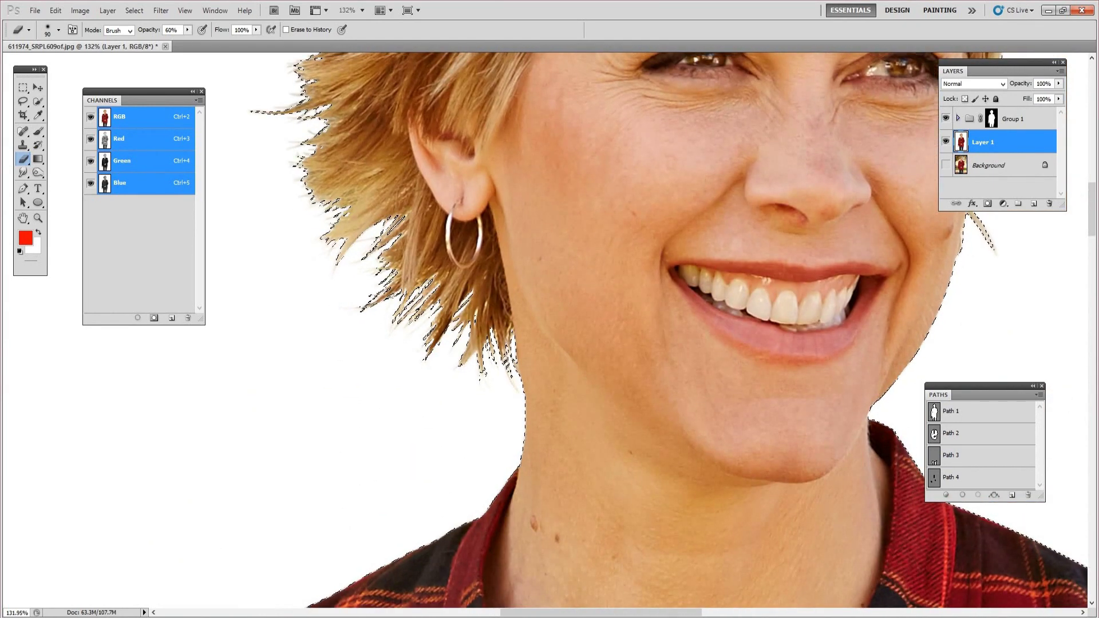
pyautogui.hscroll(4, 550, 343)
pyautogui.scroll(3, 549, 343)
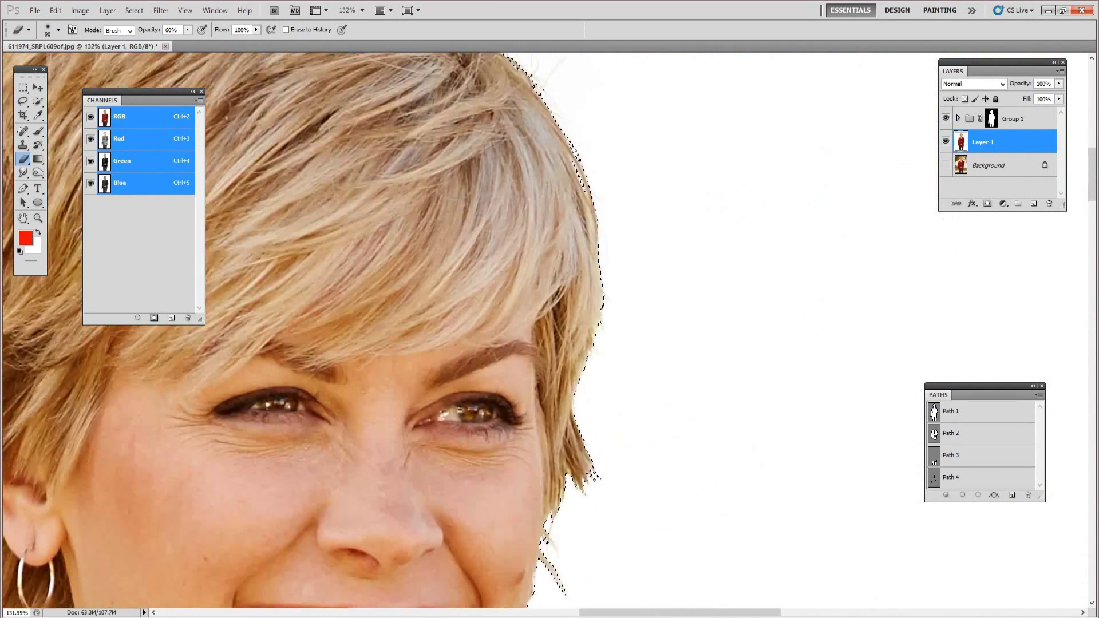
pyautogui.scroll(1, 550, 343)
pyautogui.scroll(3, 550, 343)
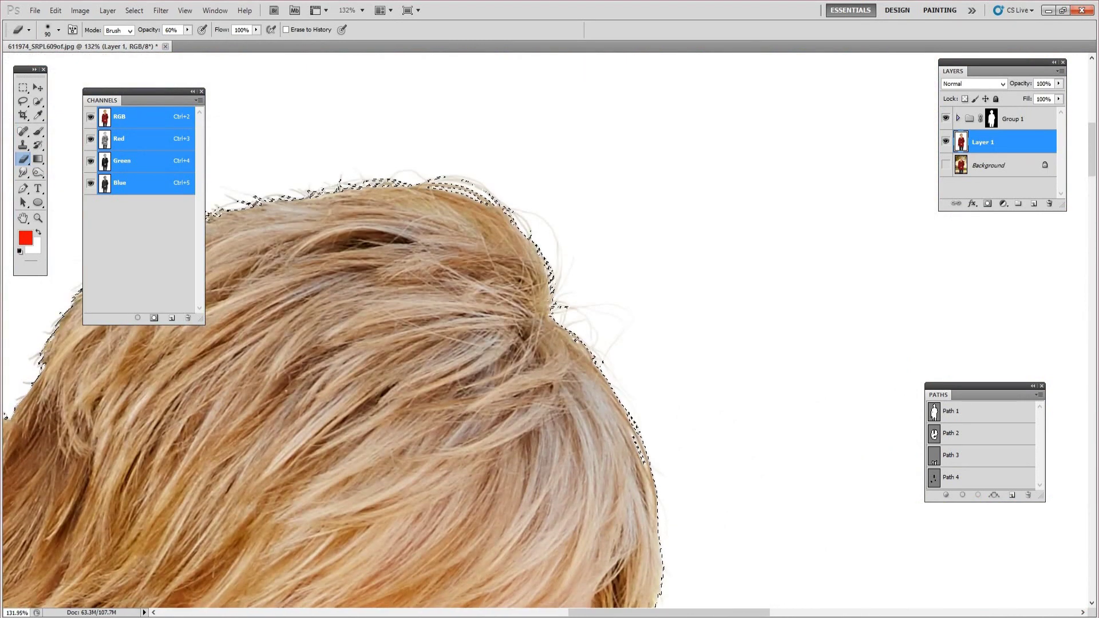
pyautogui.hscroll(-3, 549, 344)
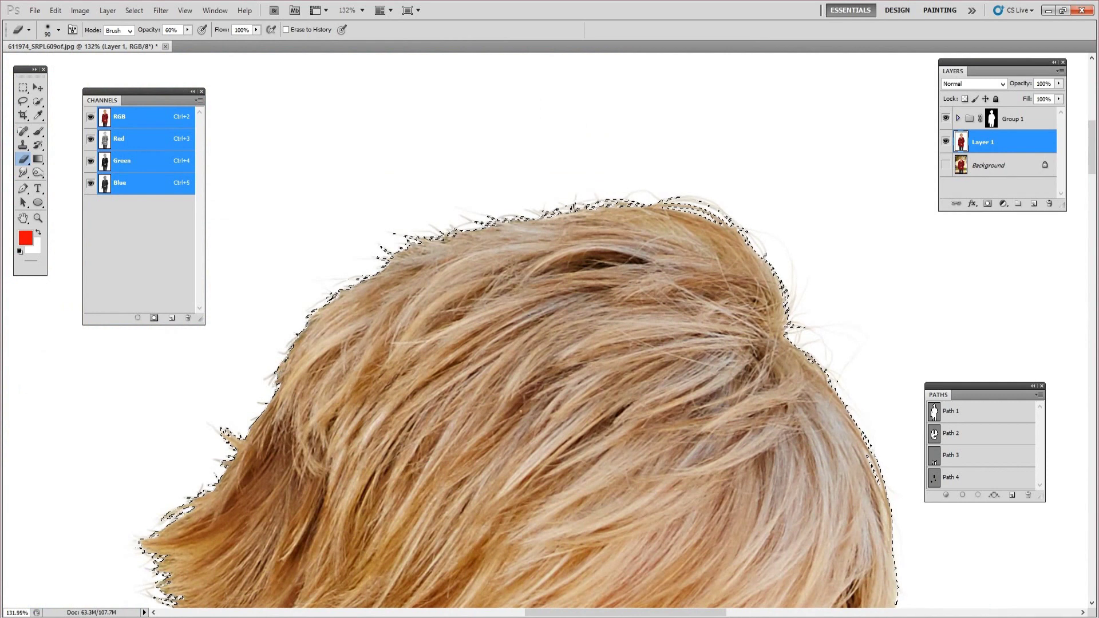
pyautogui.hscroll(-3, 549, 343)
pyautogui.hscroll(-2, 550, 344)
pyautogui.scroll(-1, 550, 343)
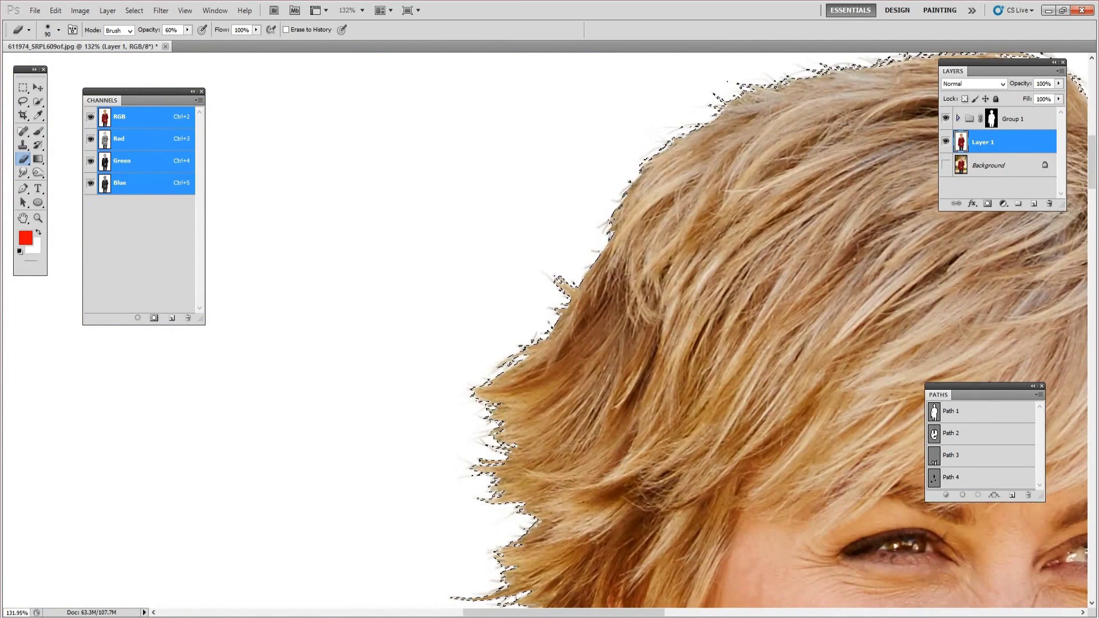
pyautogui.scroll(2, 756, 336)
pyautogui.scroll(2, 756, 336)
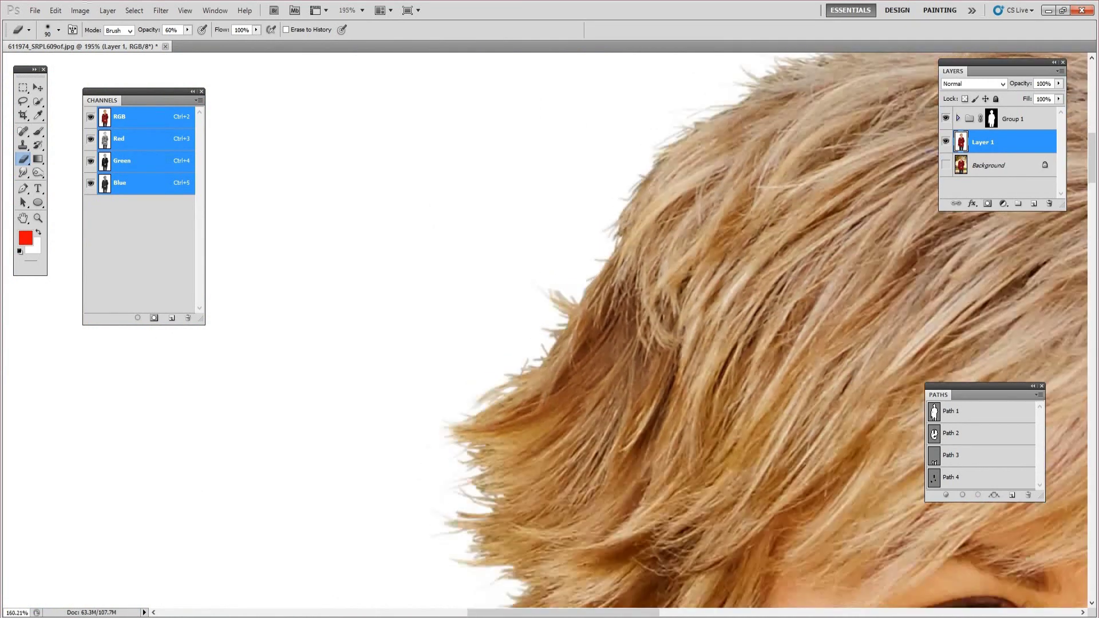
pyautogui.scroll(-3, 601, 344)
pyautogui.scroll(-2, 601, 344)
pyautogui.scroll(-2, 601, 344)
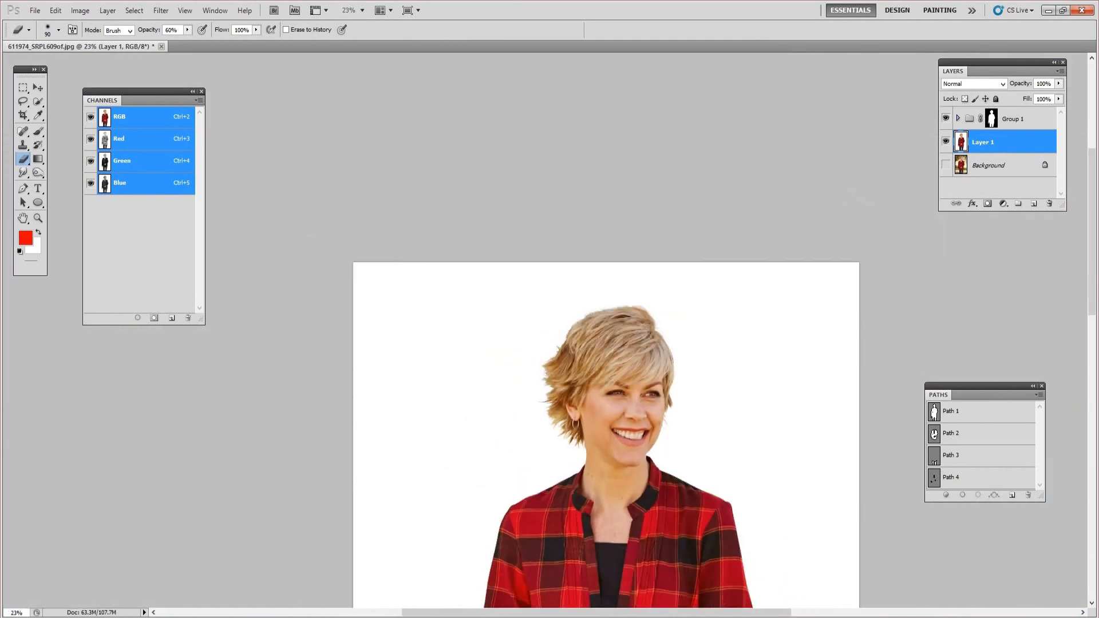
pyautogui.scroll(-1, 601, 387)
pyautogui.scroll(-1, 601, 386)
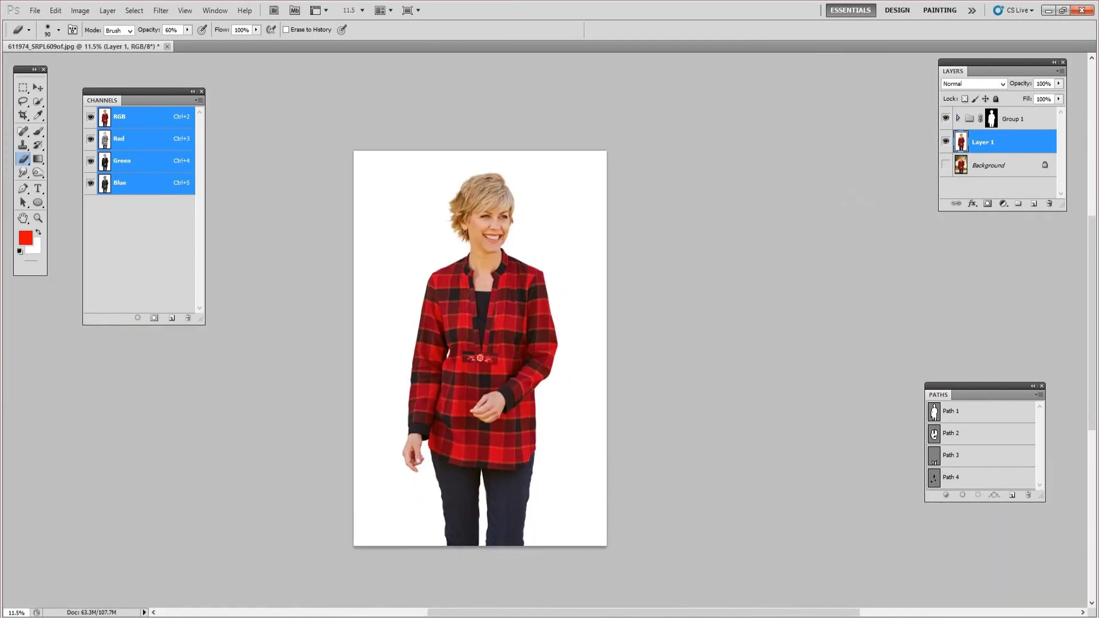
# Add a new layer beneath the cut-out and fill it with dark grey
pyautogui.keyDown('ctrl'); pyautogui.click(1034, 204); pyautogui.keyUp('ctrl')
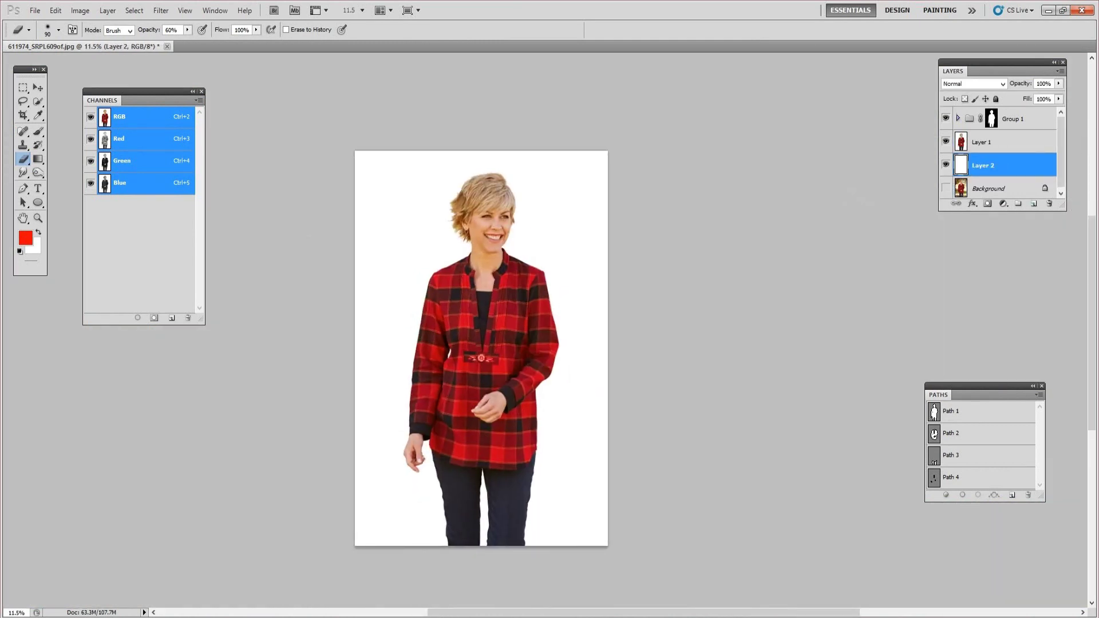
pyautogui.click(25, 238)
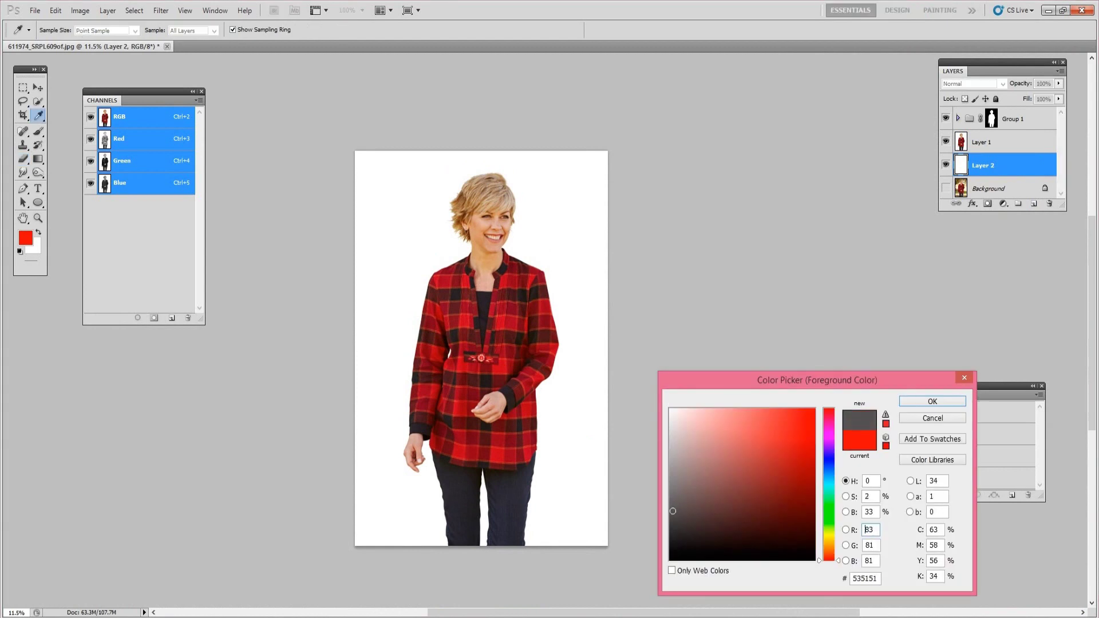
pyautogui.press('Return')
pyautogui.hotkey('alt', 'BackSpace')
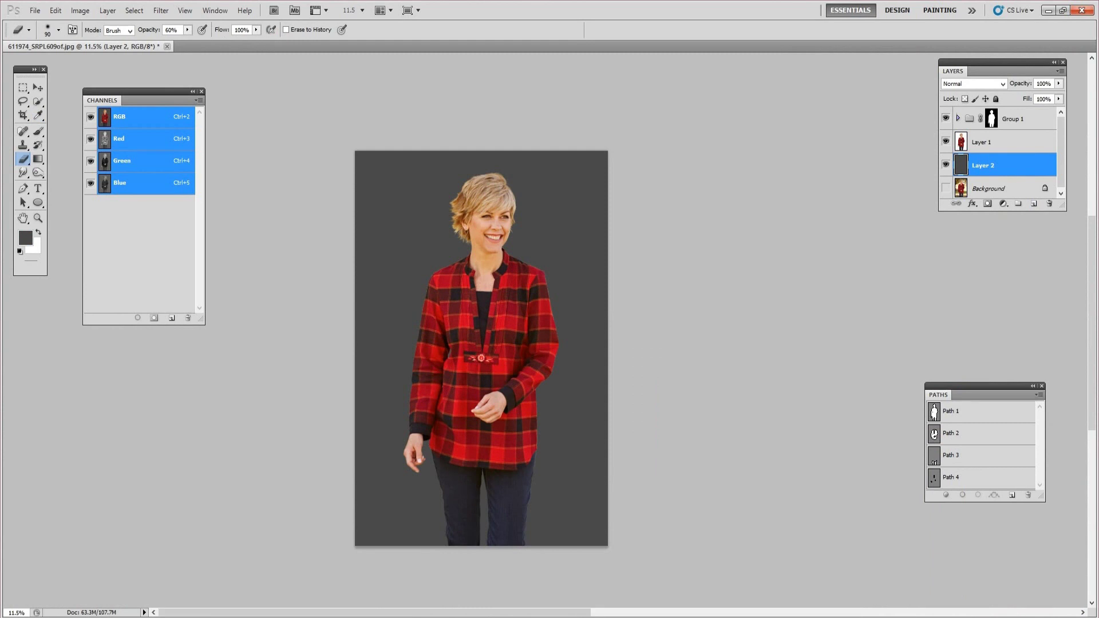
pyautogui.scroll(2, 311, 400)
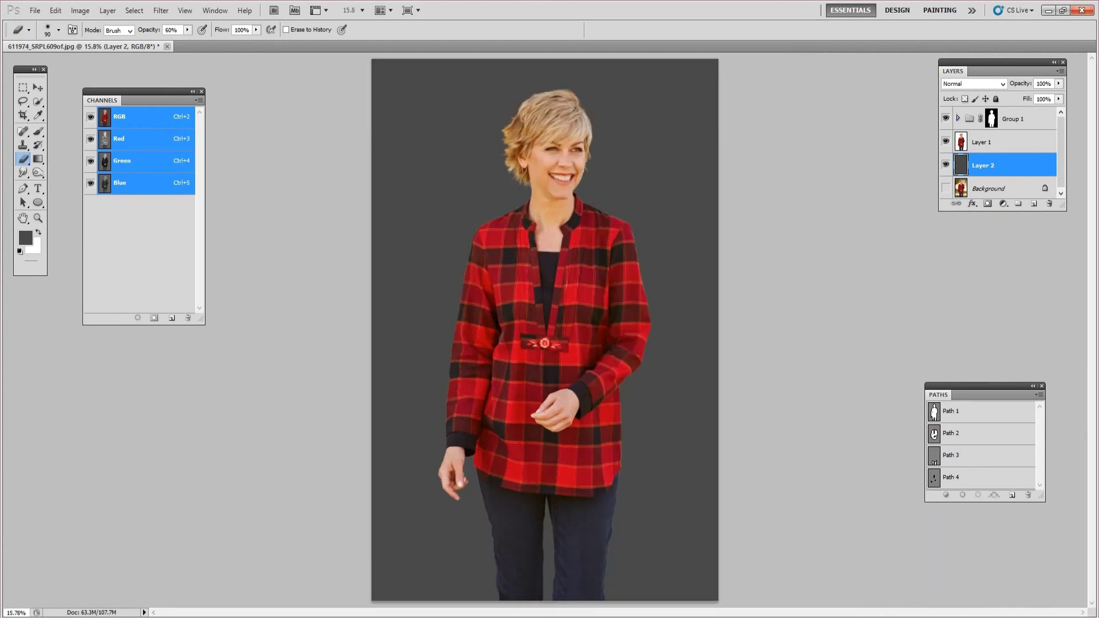
pyautogui.scroll(8, 552, 128)
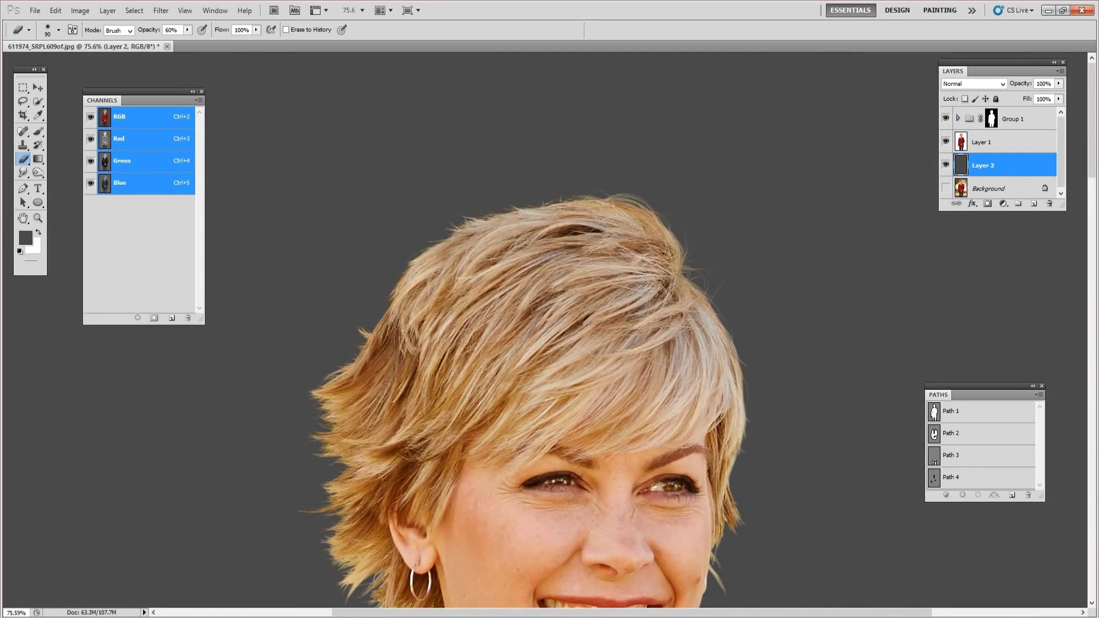
pyautogui.scroll(-3, 514, 350)
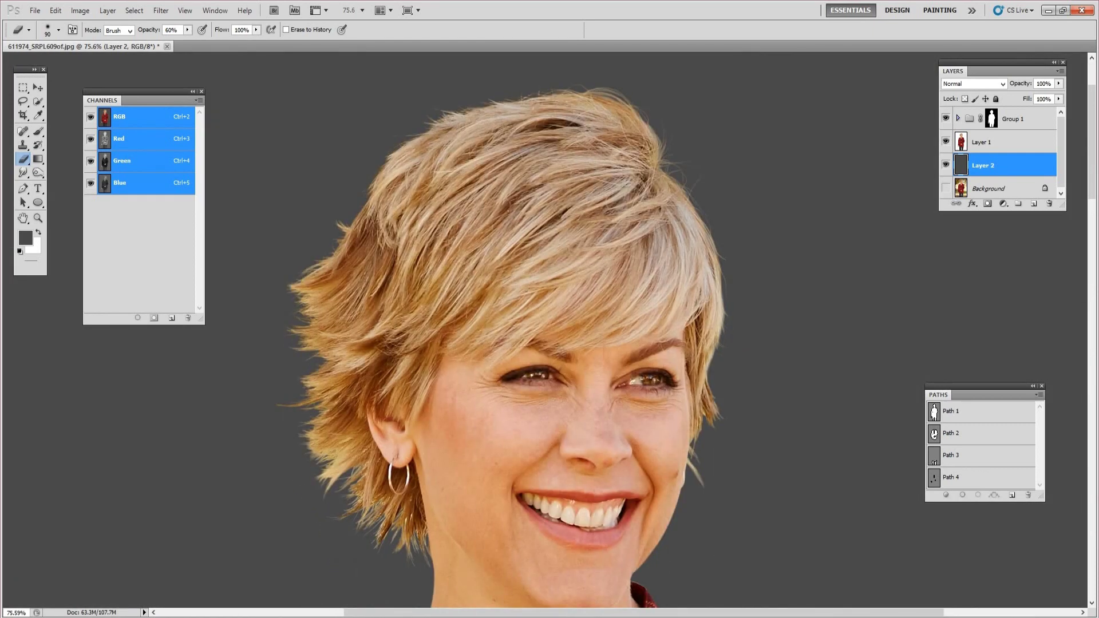
pyautogui.scroll(-2, 732, 309)
pyautogui.scroll(-1, 732, 309)
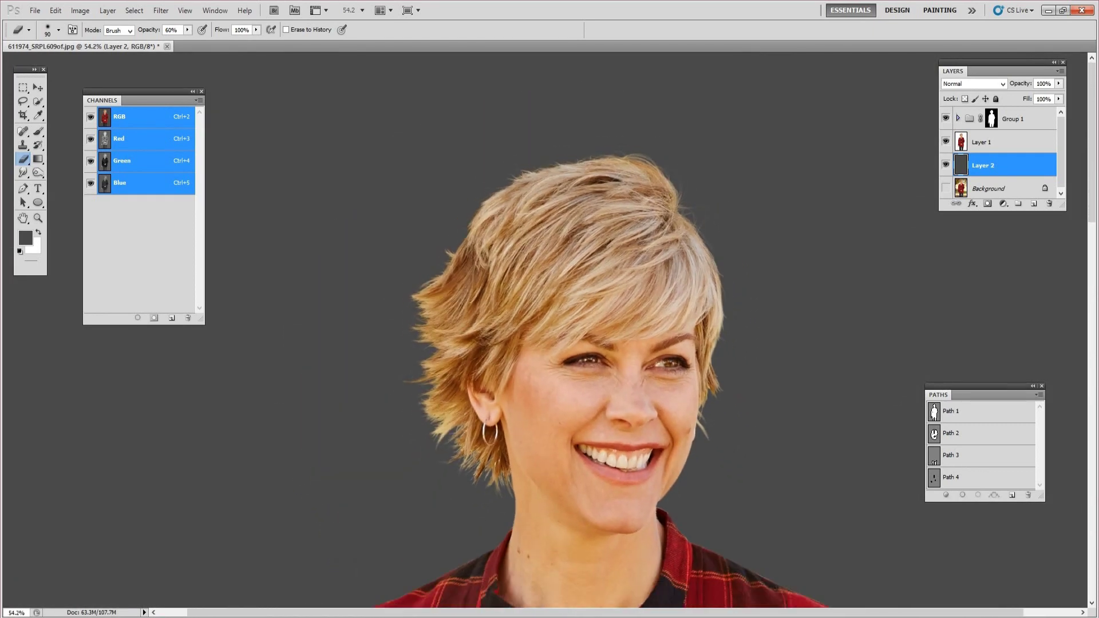
# Delete the grey fill and fill the layer with solid red instead
pyautogui.press('Delete')
pyautogui.press('i')
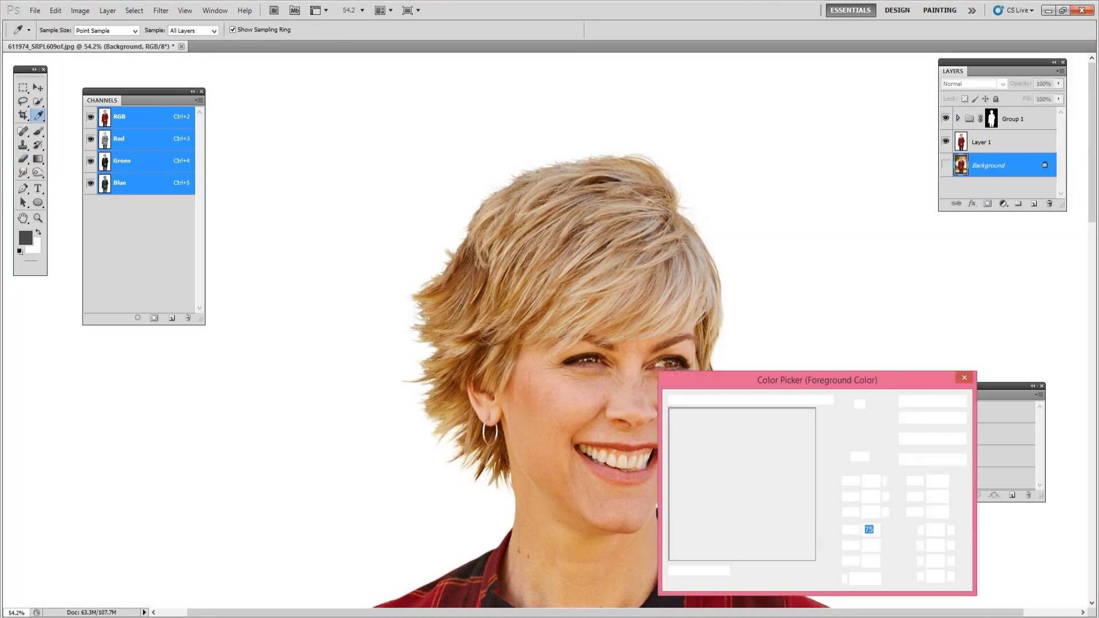
pyautogui.press('Return')
pyautogui.press('b')
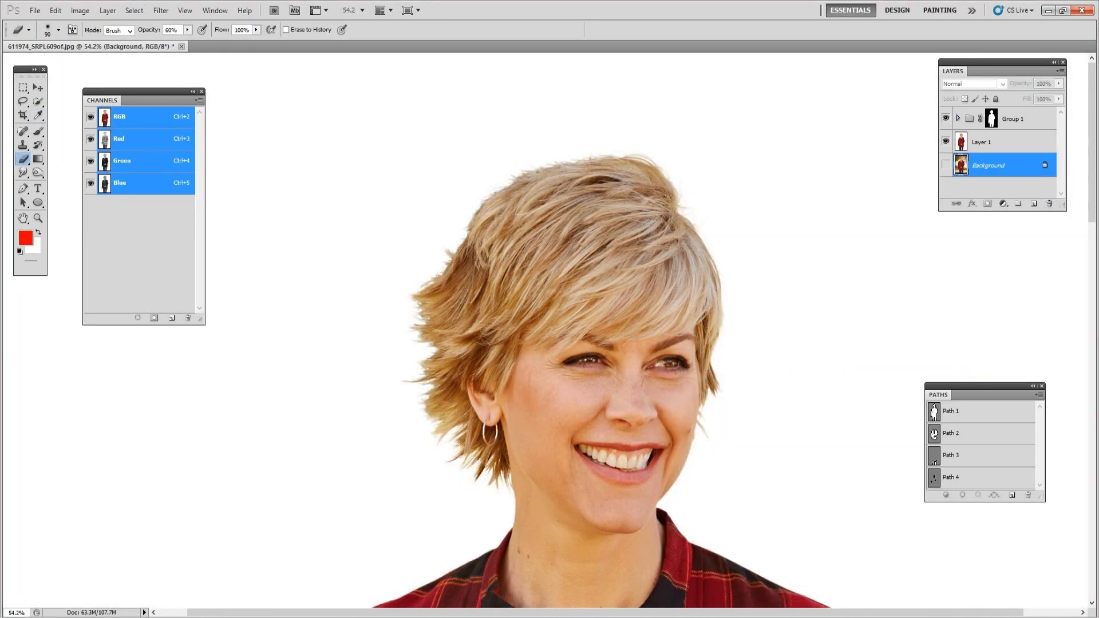
pyautogui.hotkey('alt', 'BackSpace')
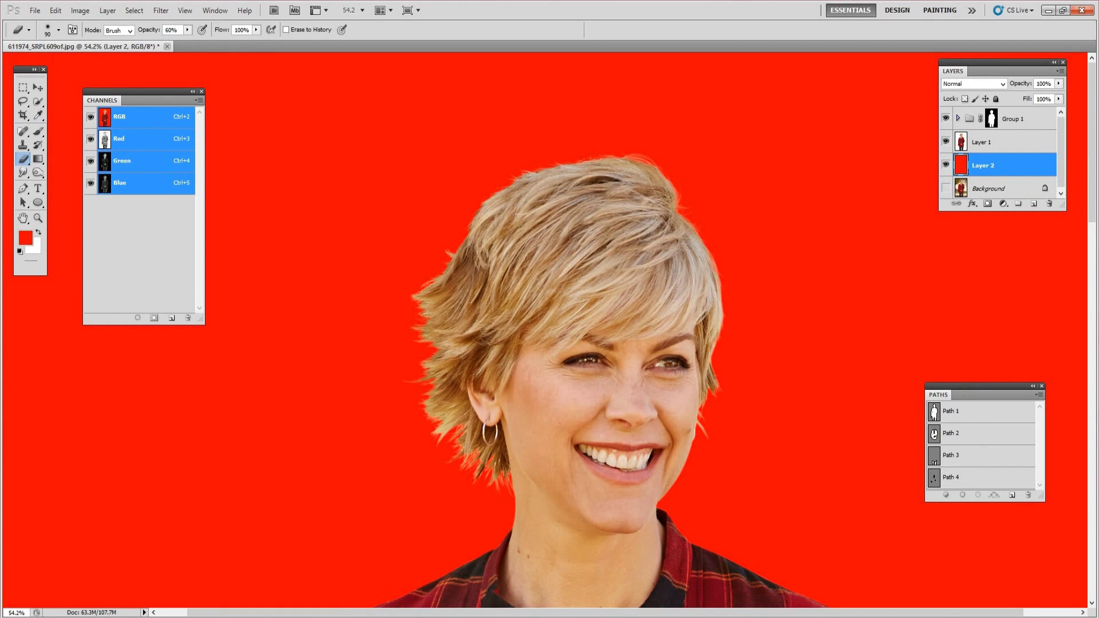